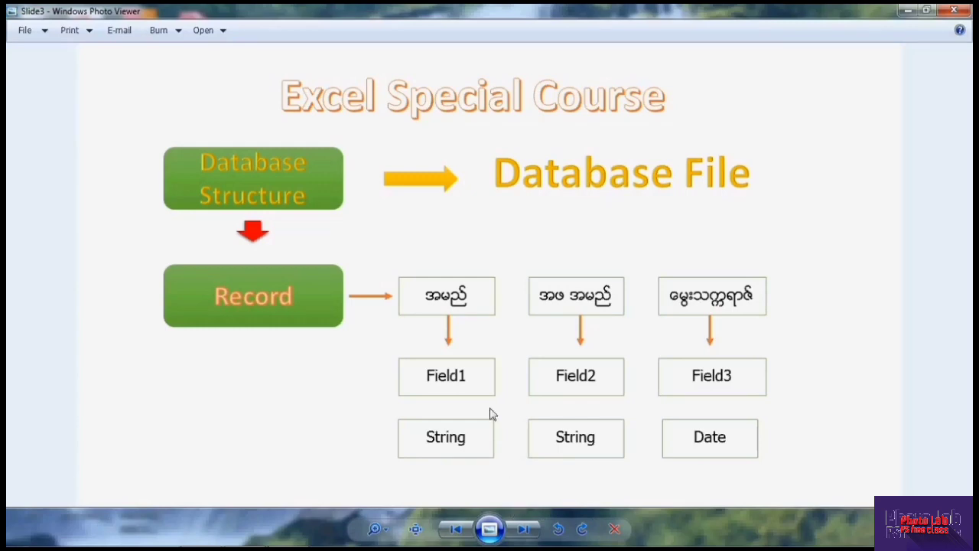
- Advance Photo Viewer to Slide4, the Data Type diagram listing six data types
left_click(523, 529)
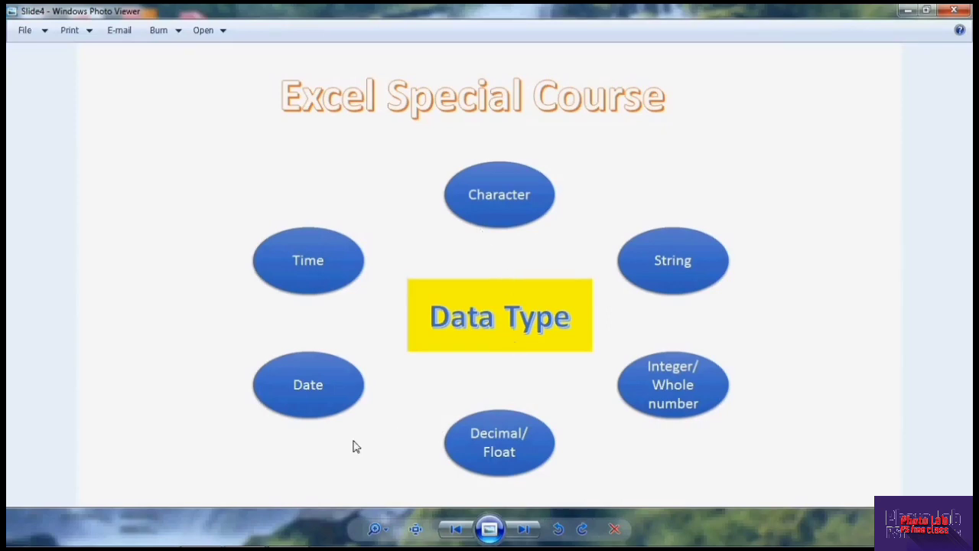
mouse_move(205, 544)
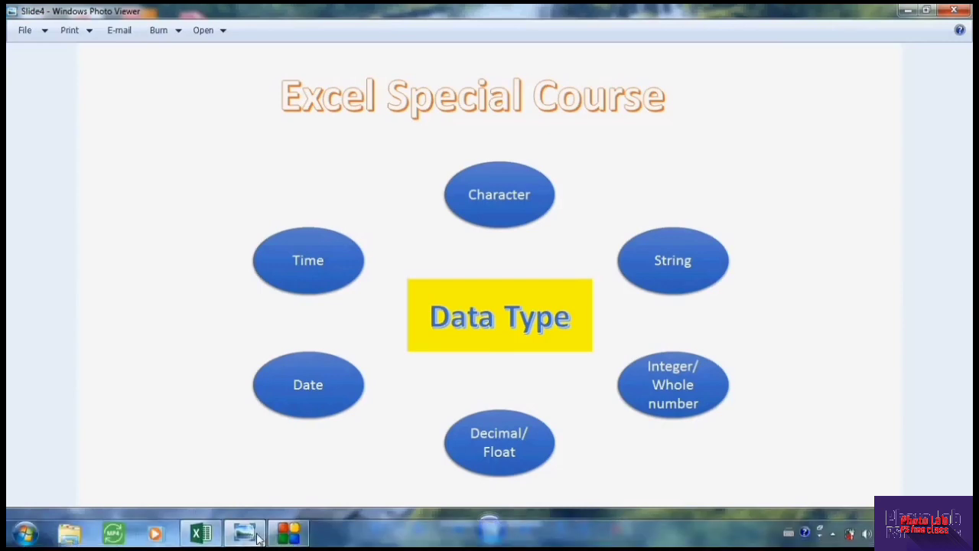
- Switch to the ExcelS L2 workbook in Excel, showing the empty Sheet2
left_click(203, 536)
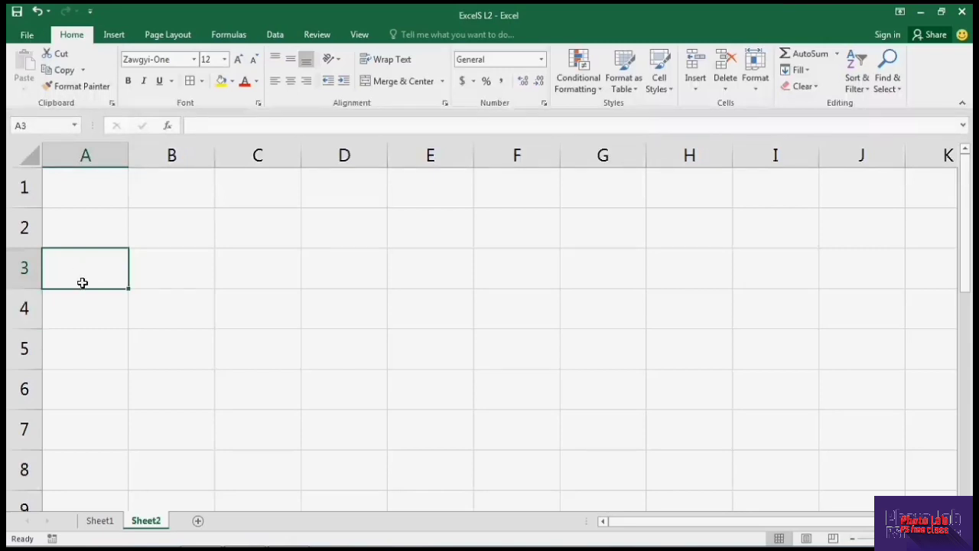
- Enter the formula =2+3 in A3 so it displays 5, then check its formula
type("=")
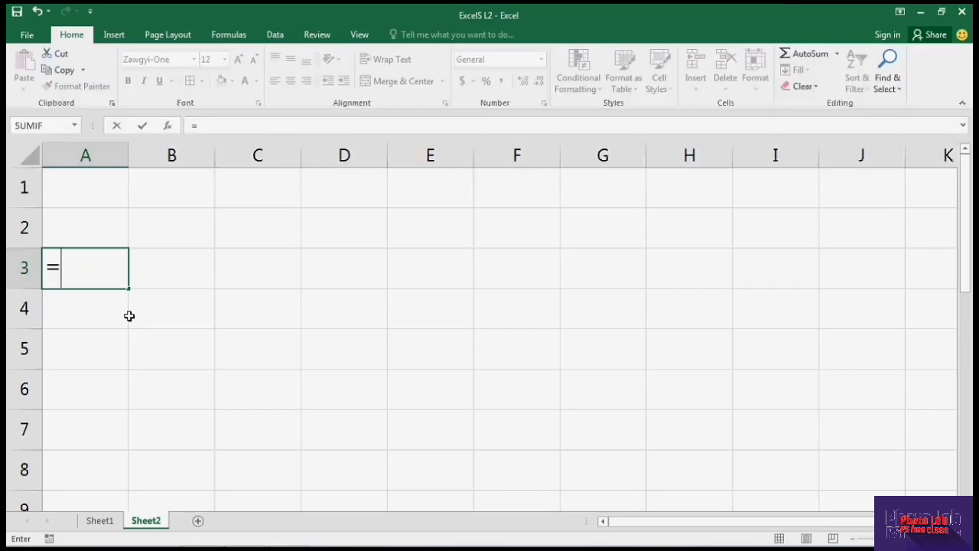
type("2+")
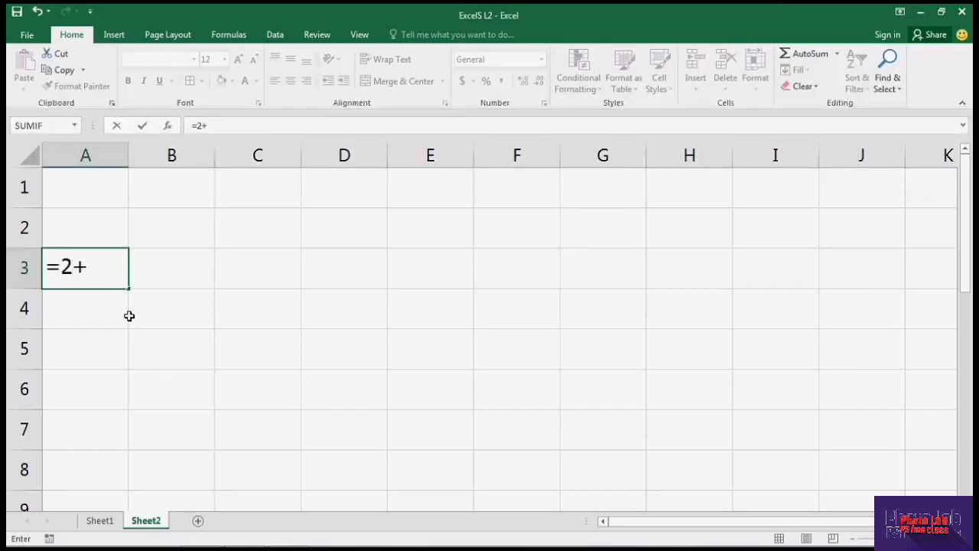
type("9")
key("BackSpace")
type("3")
key("Return")
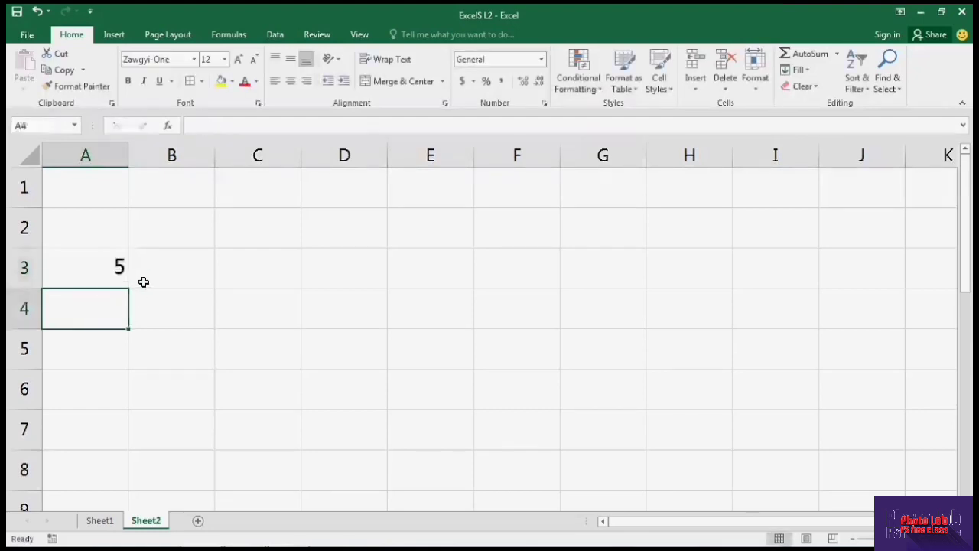
left_click(121, 271)
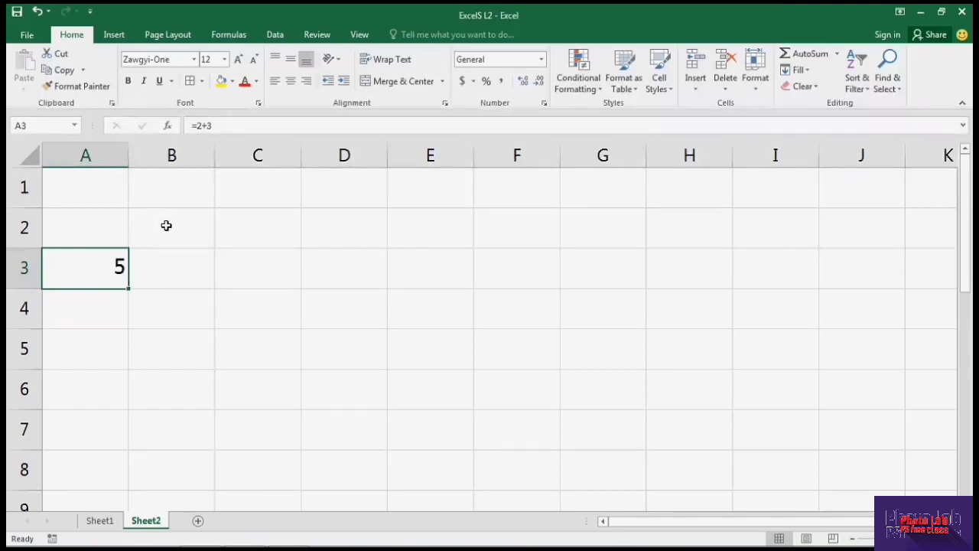
- Enter the value 2 in B1 and 3 in B2
left_click(168, 191)
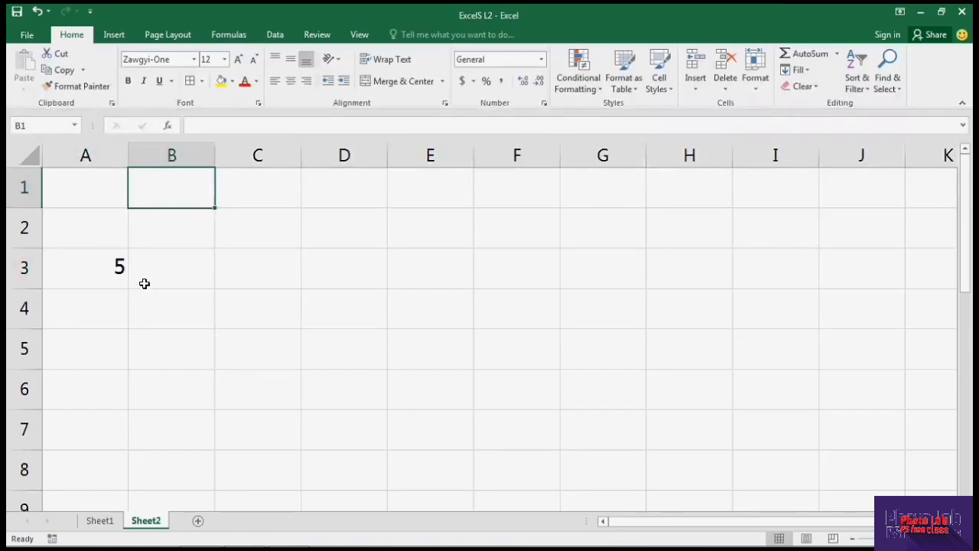
type("2")
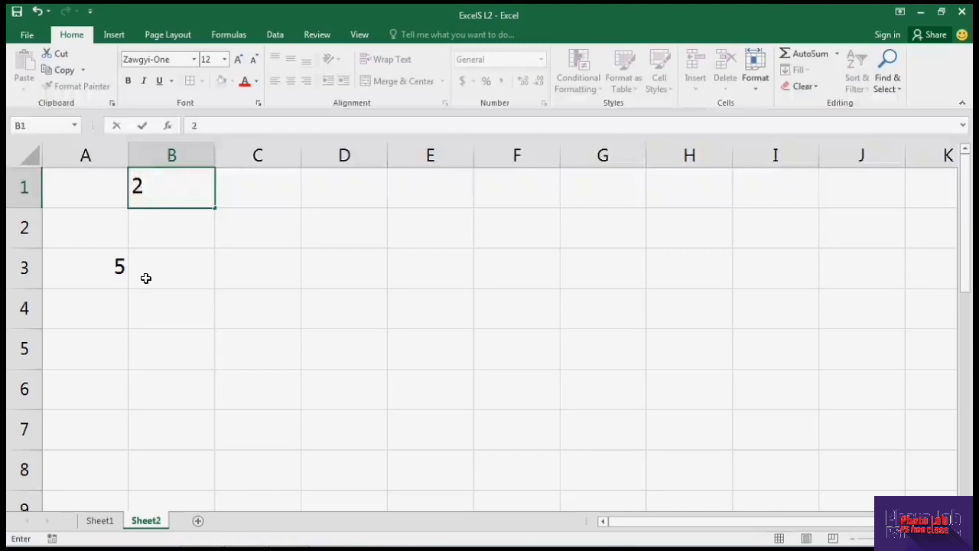
key("Return")
type("3")
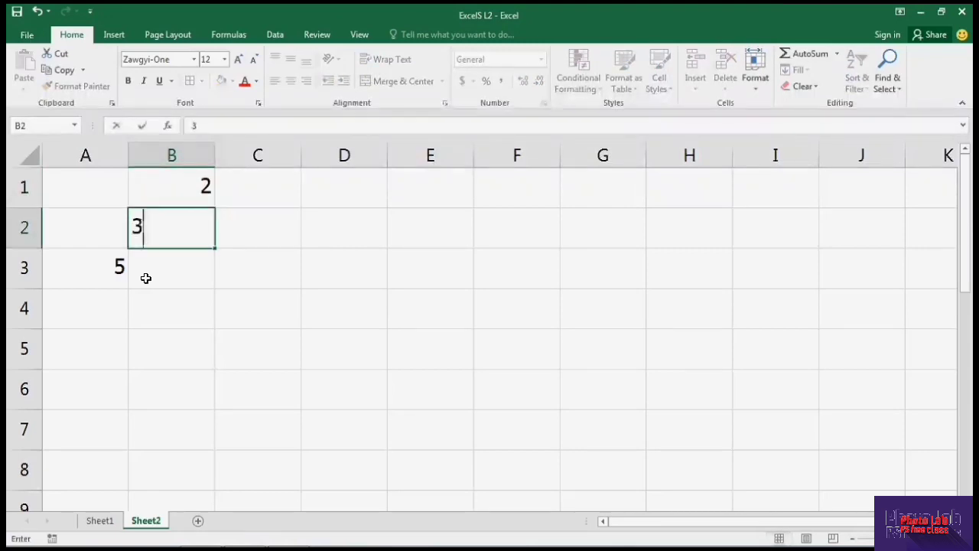
key("Return")
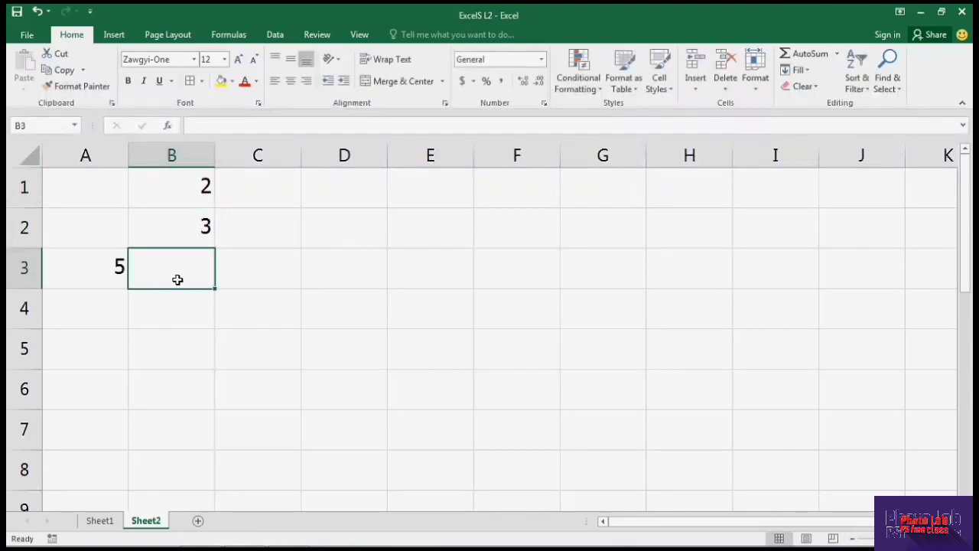
- Build =B1+B2 in B3 by clicking the cells, giving 5
type("=")
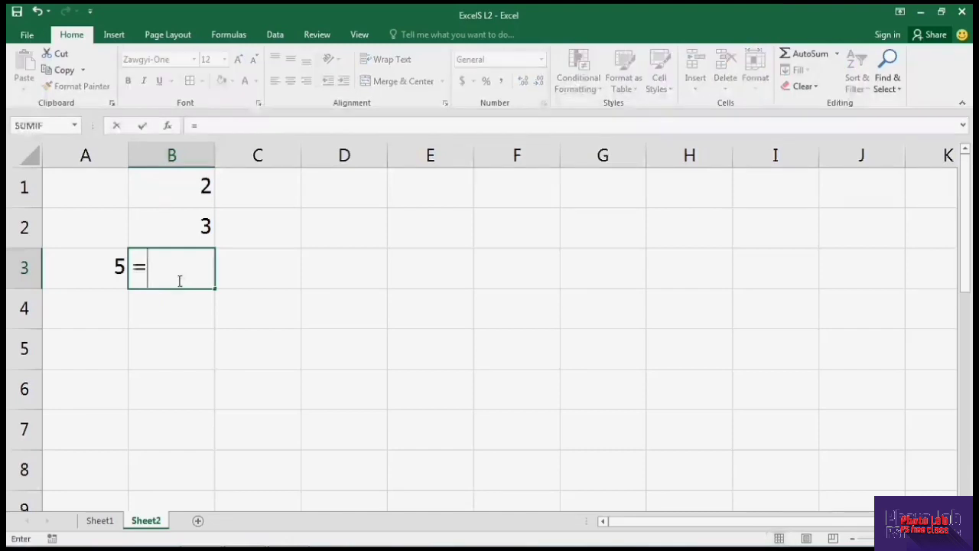
left_click(177, 201)
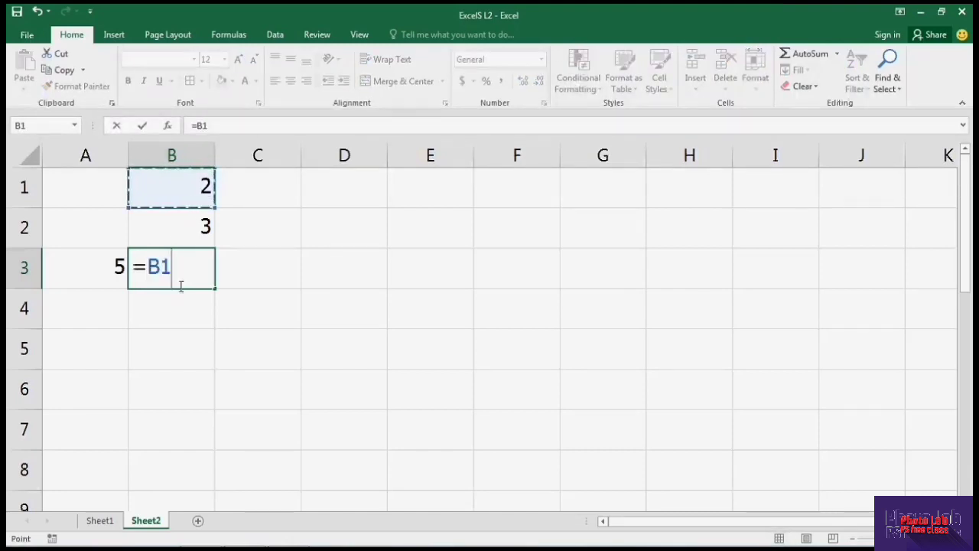
type("+")
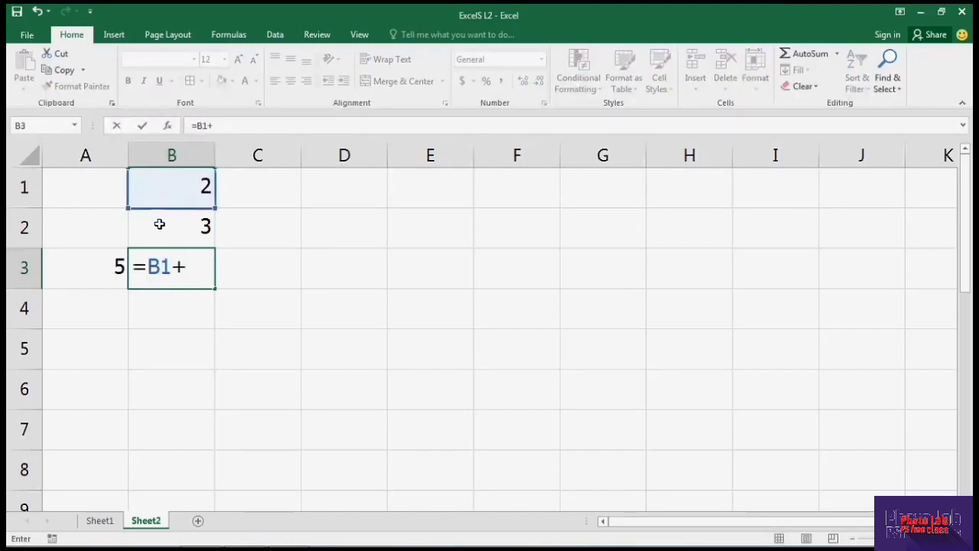
left_click(158, 222)
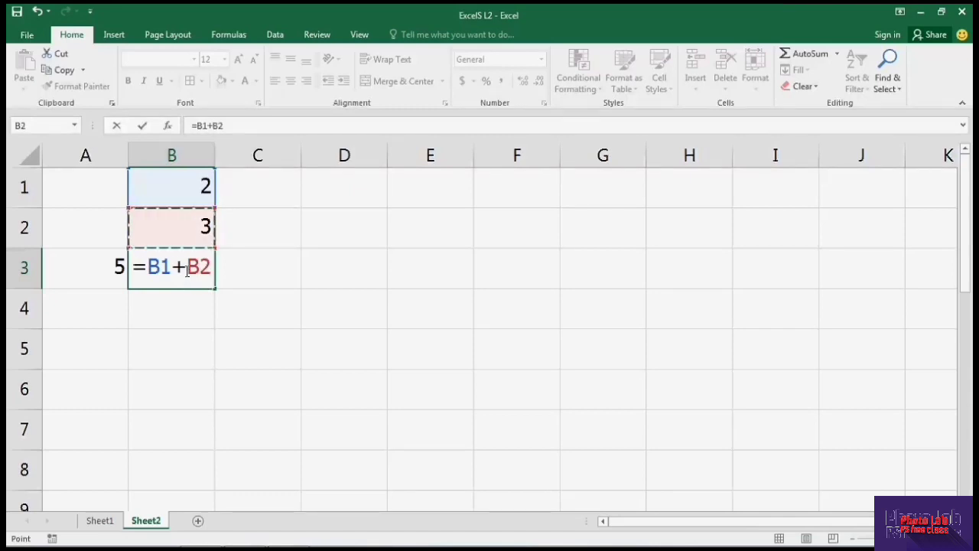
key("Return")
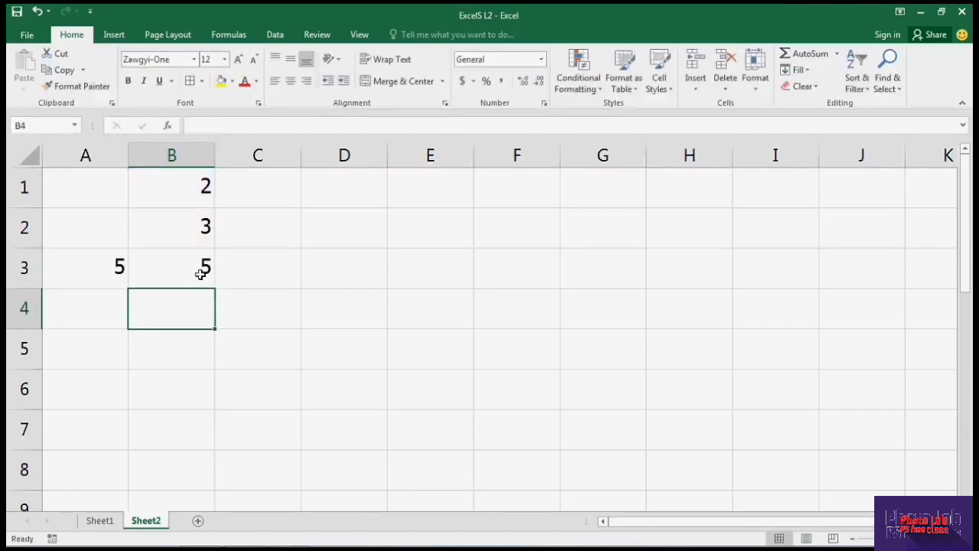
left_click(199, 270)
- Compare the contents of A3, B3, B1 and B2 to contrast fixed and referenced formulas
left_click(91, 266)
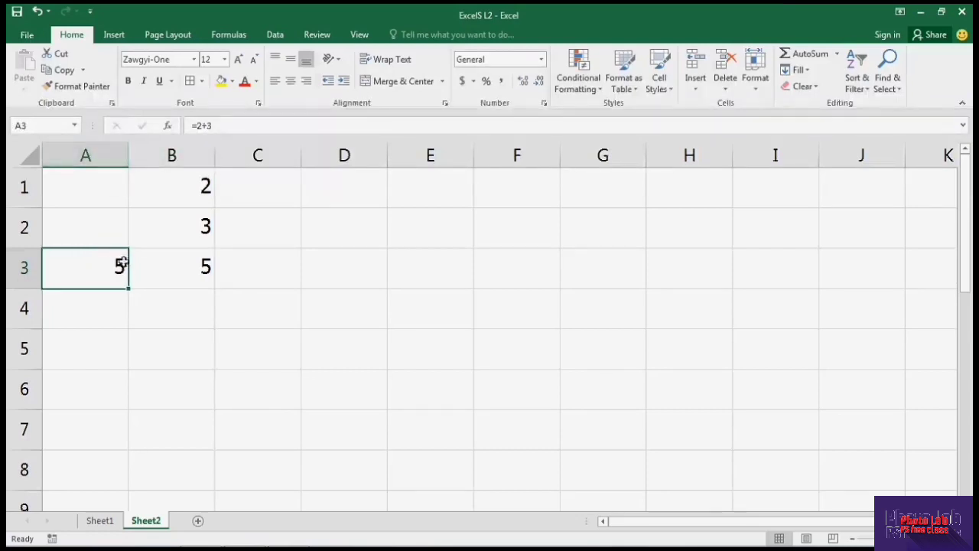
left_click(203, 277)
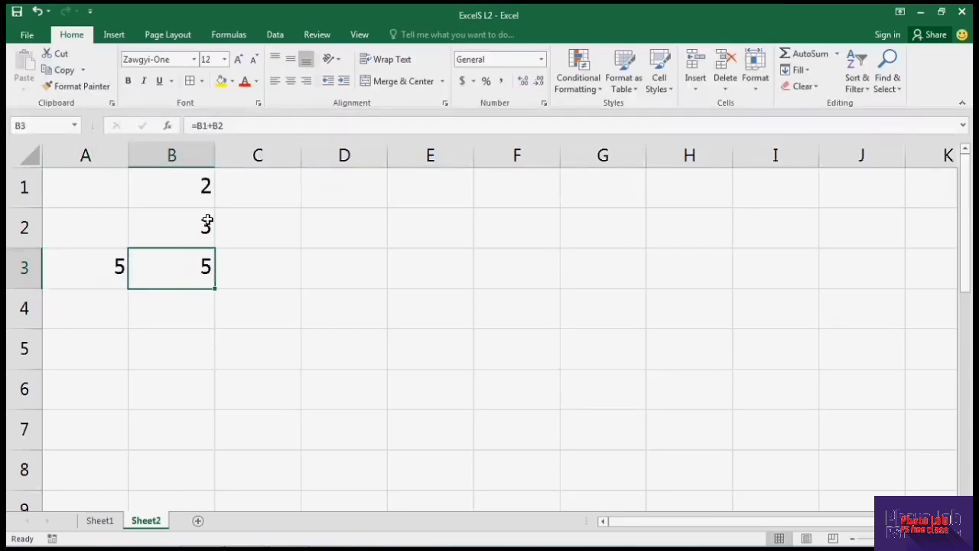
left_click(169, 187)
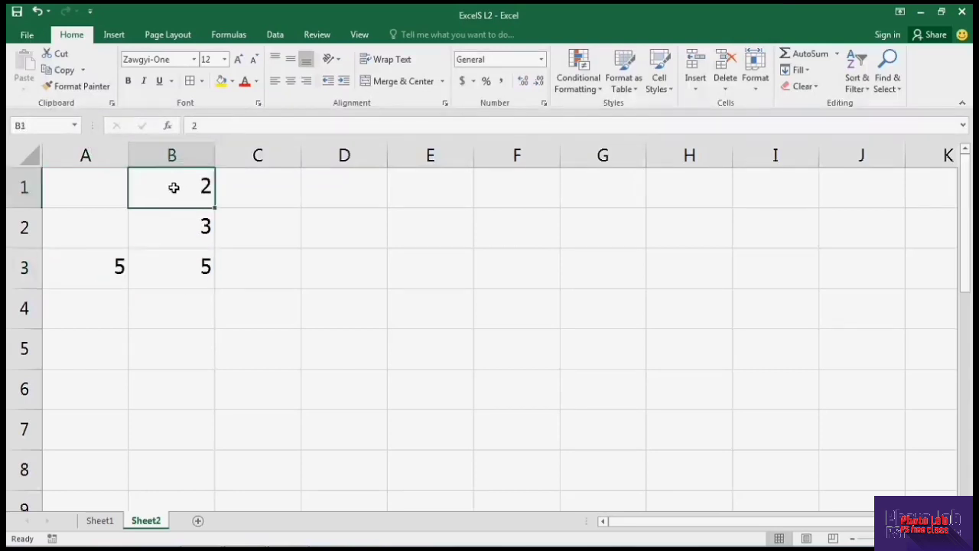
left_click(167, 244)
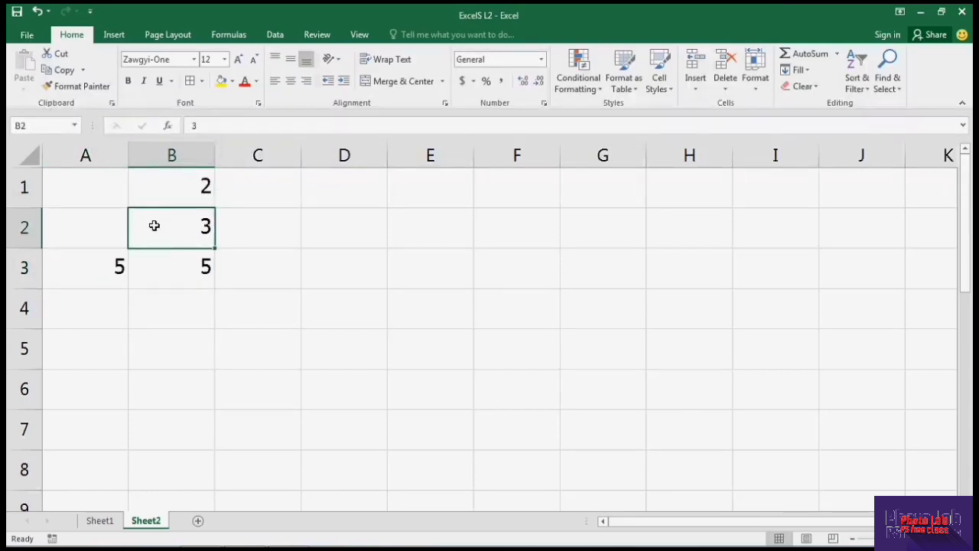
left_click(197, 276)
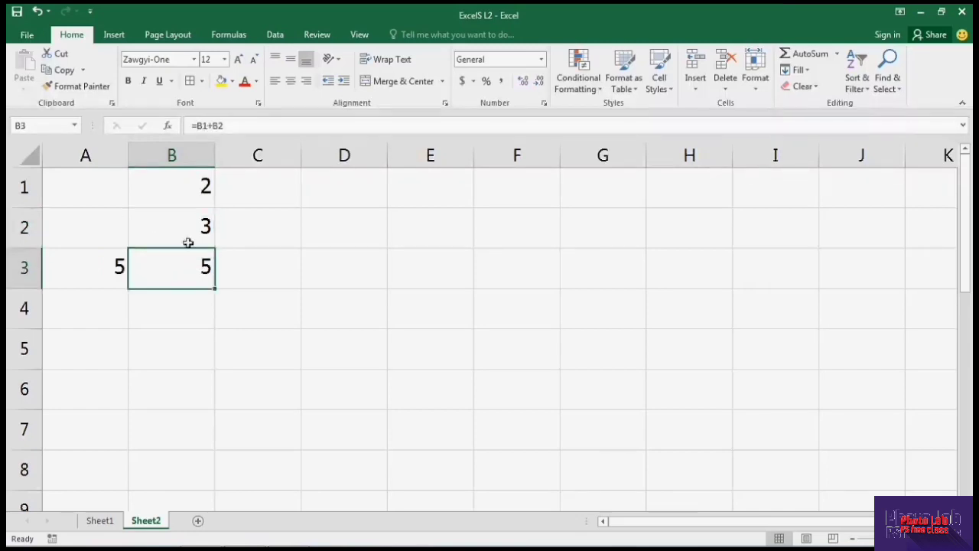
- Change B1 to 4 and confirm B3 recalculates to 7
left_click(190, 188)
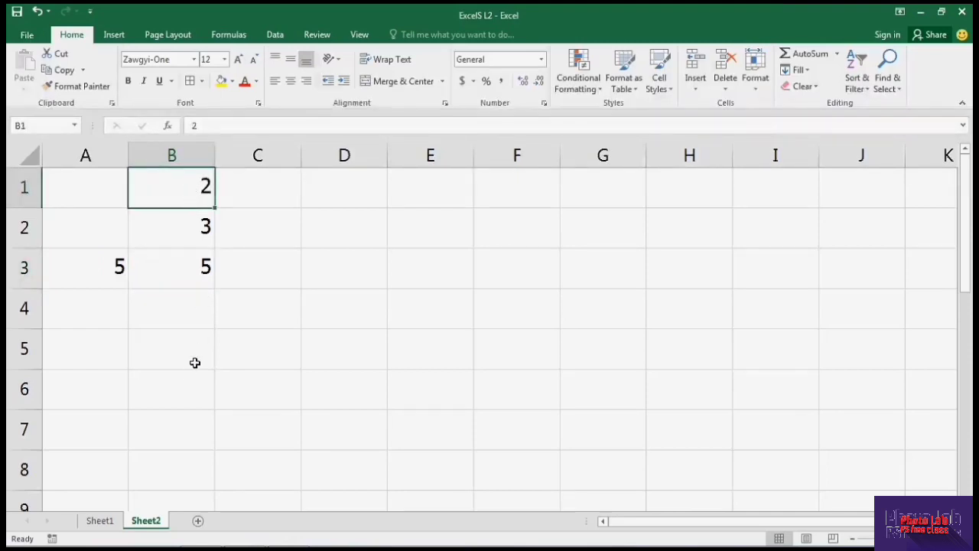
type("4")
key("Return")
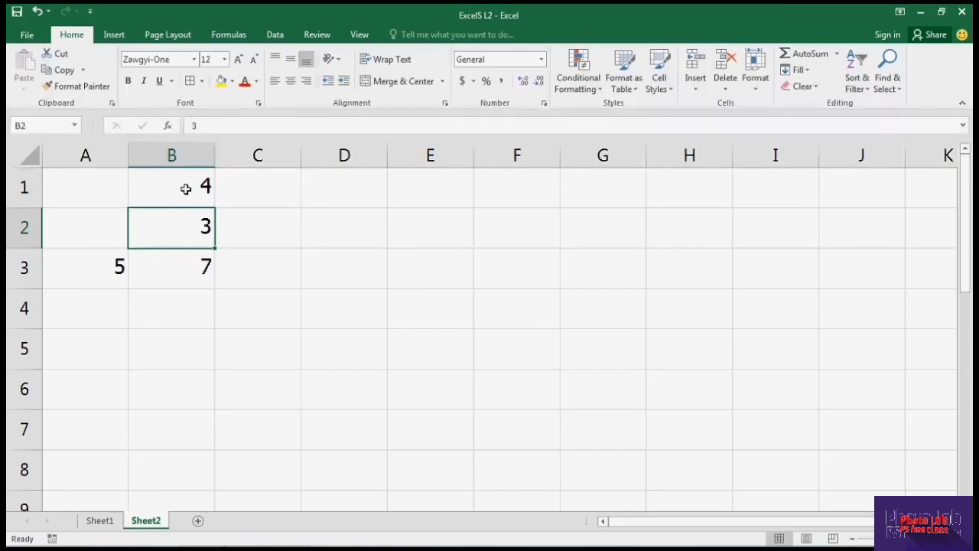
left_click(186, 189)
left_click(194, 267)
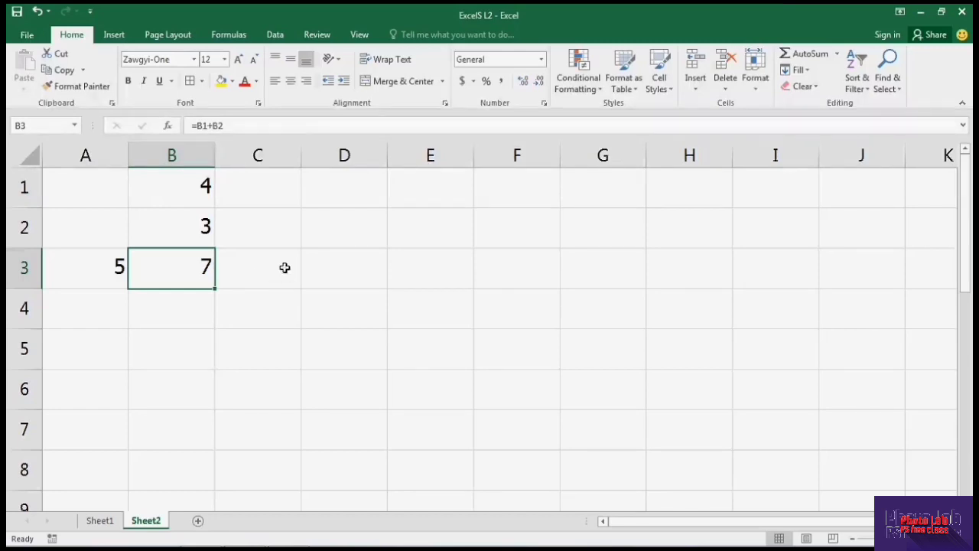
- Define a workbook name a referring to =2 through Name Manager
left_click(232, 36)
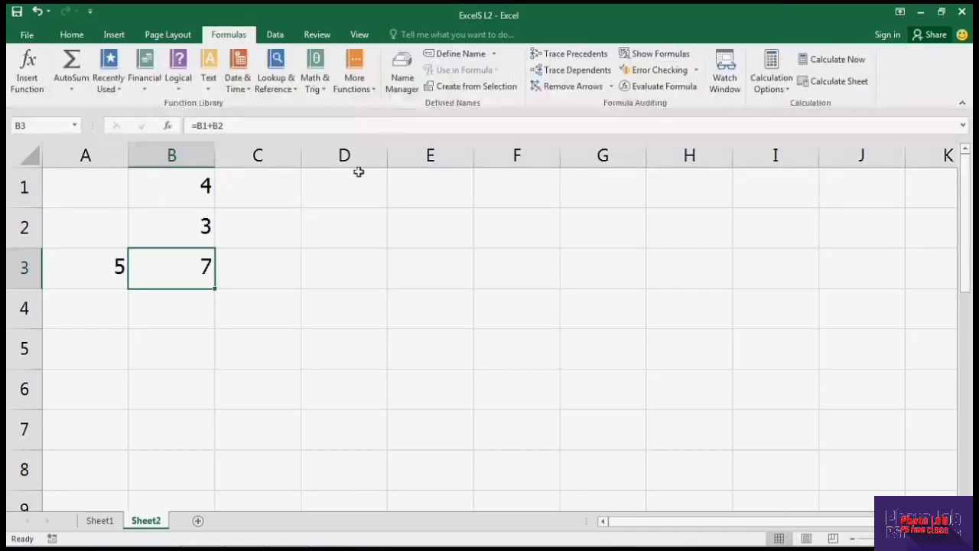
left_click(407, 79)
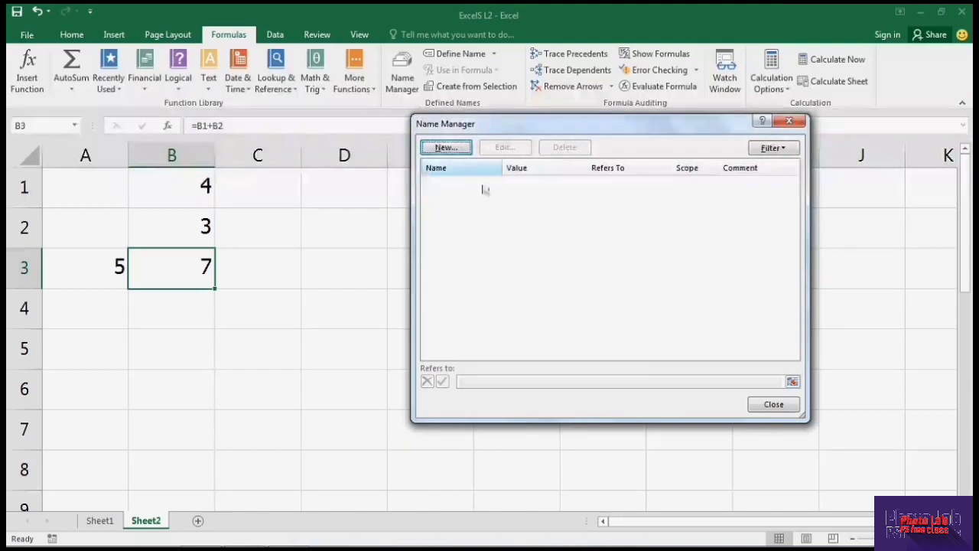
left_click(447, 148)
type("a")
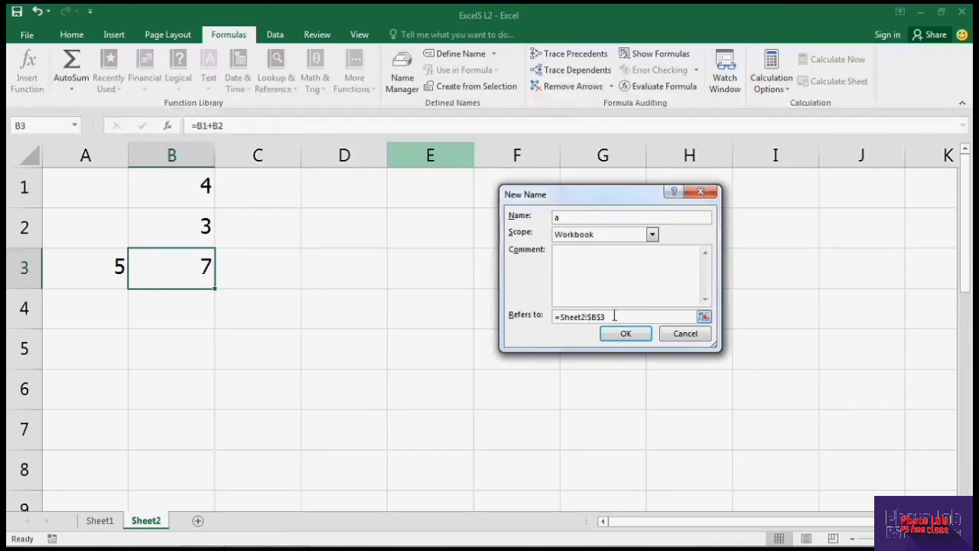
left_click_drag(614, 316, 558, 317)
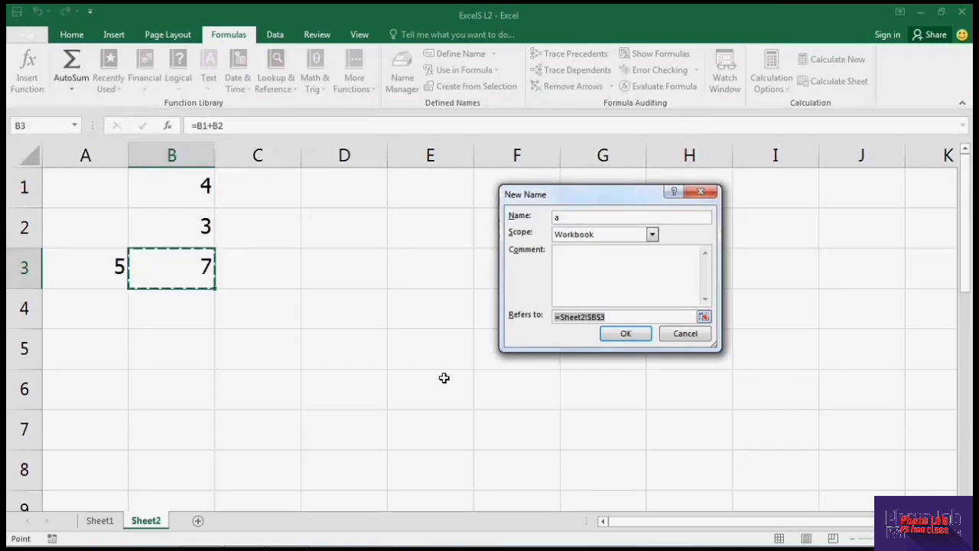
key("BackSpace")
type("=2")
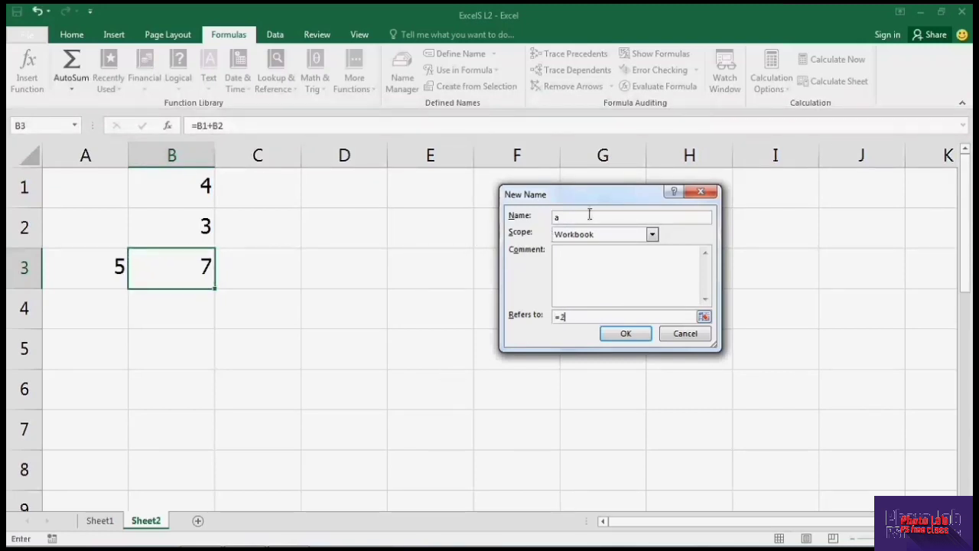
left_click(624, 334)
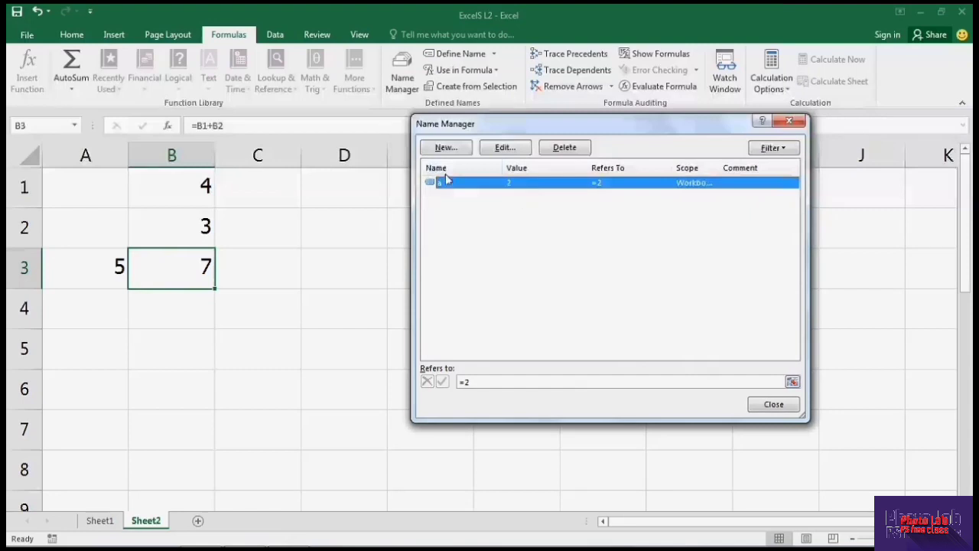
- Add a second name b referring to =3, then close Name Manager
left_click(446, 148)
type("b")
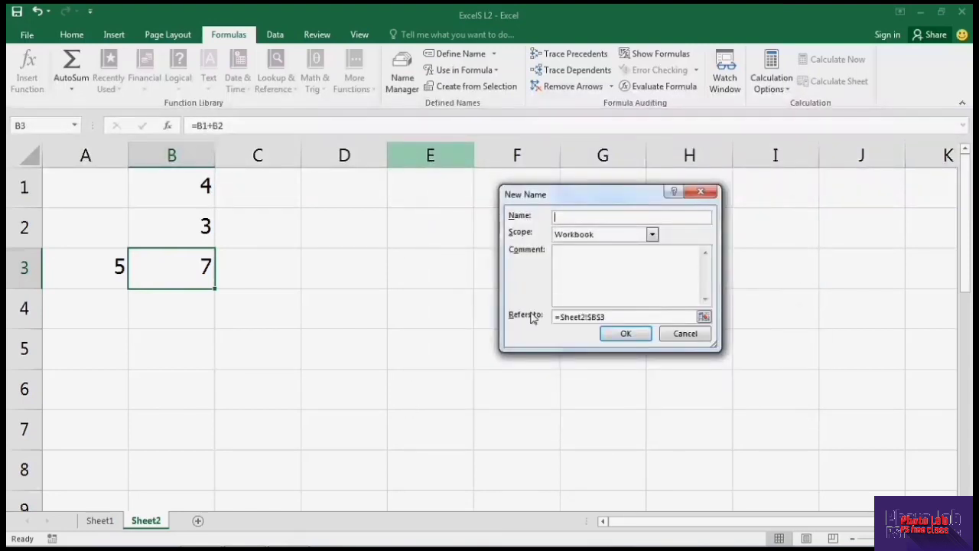
left_click(605, 317)
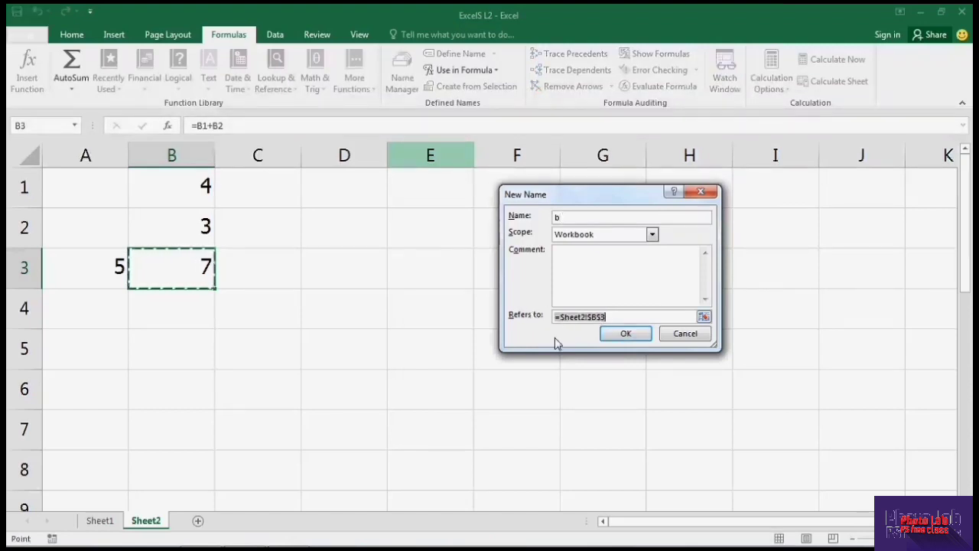
type("=")
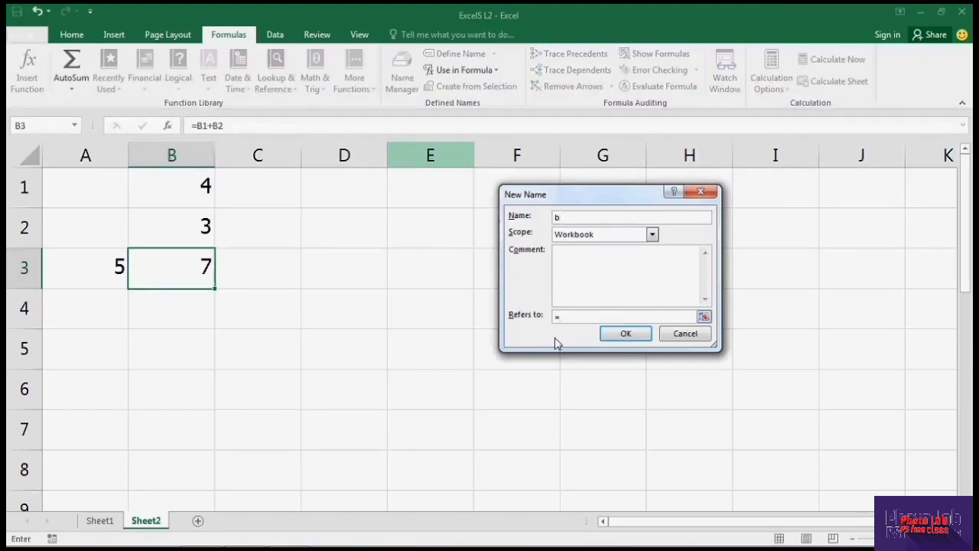
type("3")
left_click(616, 340)
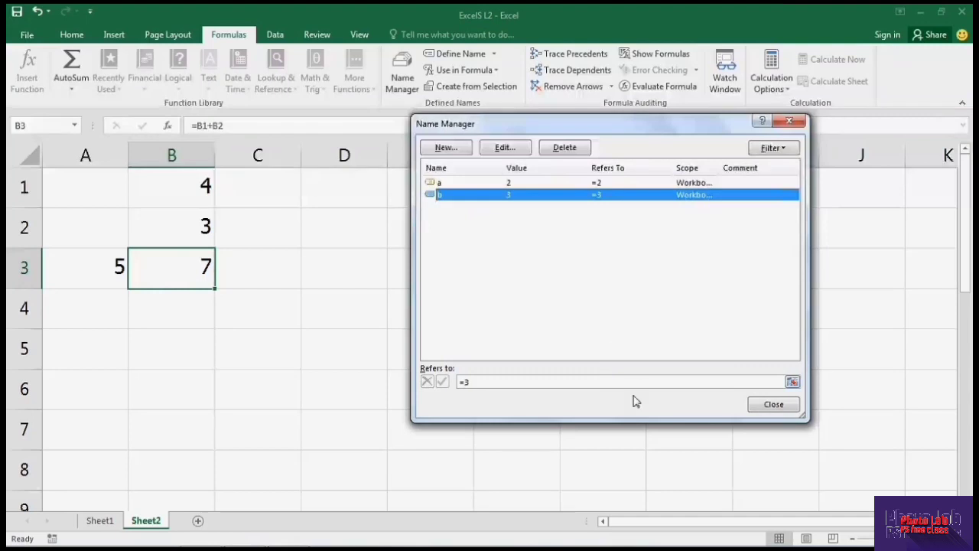
left_click(761, 405)
- Enter =a+b in C3, which displays 5
left_click(241, 277)
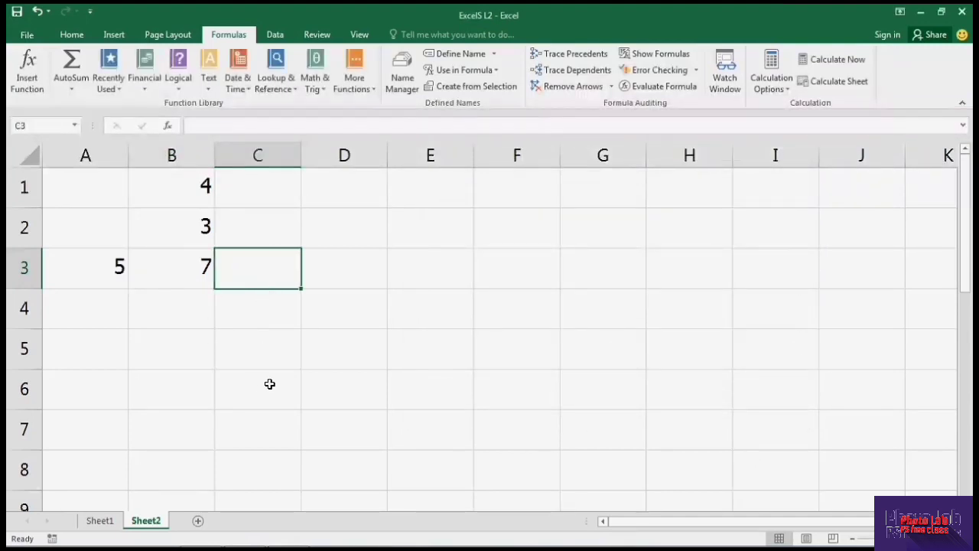
type("=")
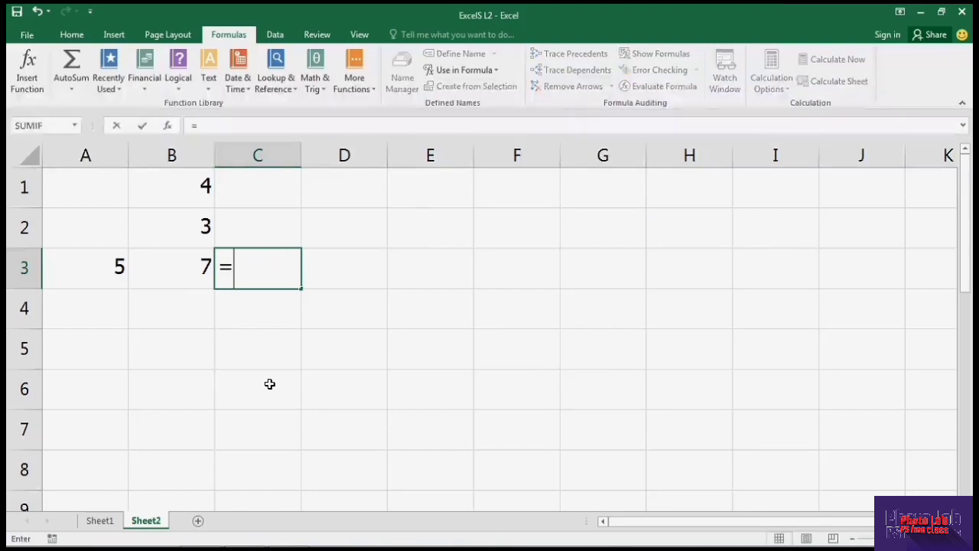
type("a")
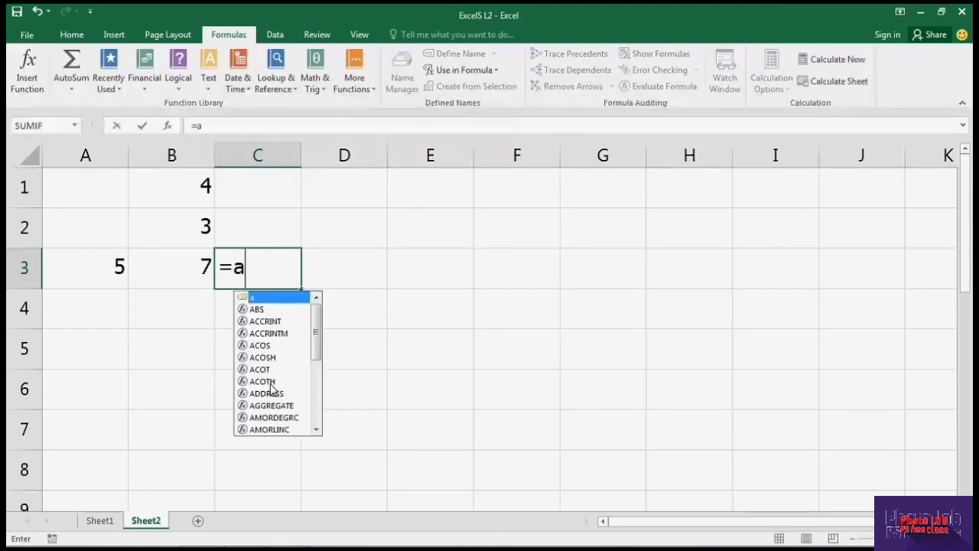
type("+")
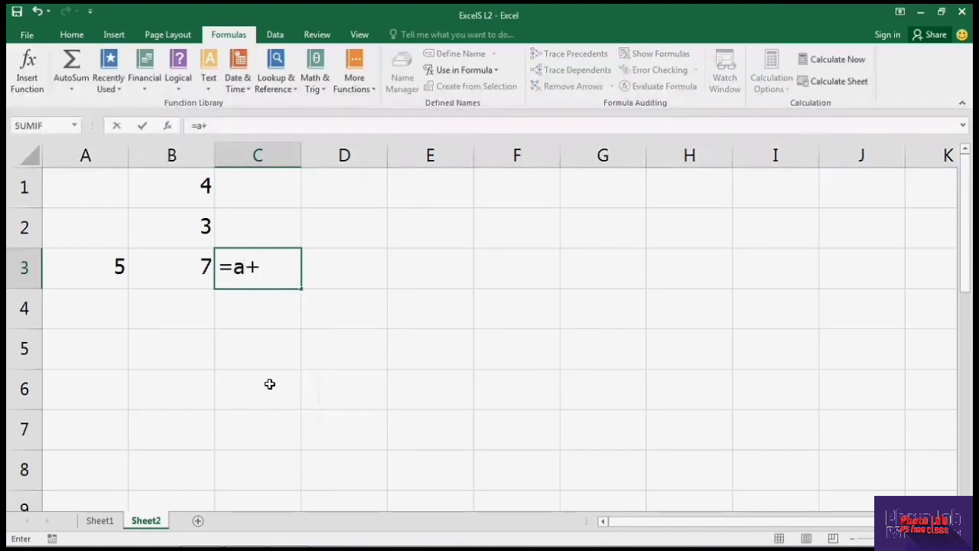
type("b")
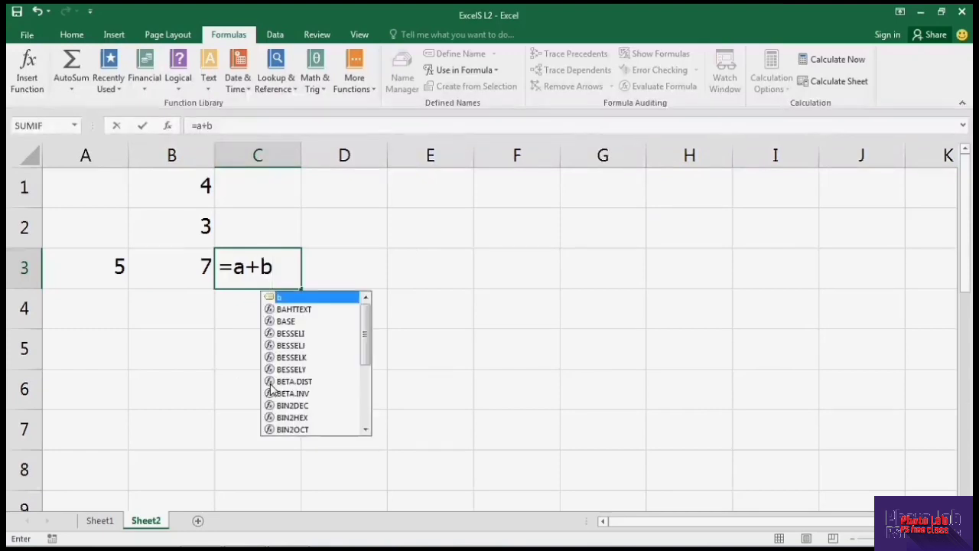
key("Return")
- Compare C3's =a+b with A3's =2+3, then select cell D2
left_click(275, 278)
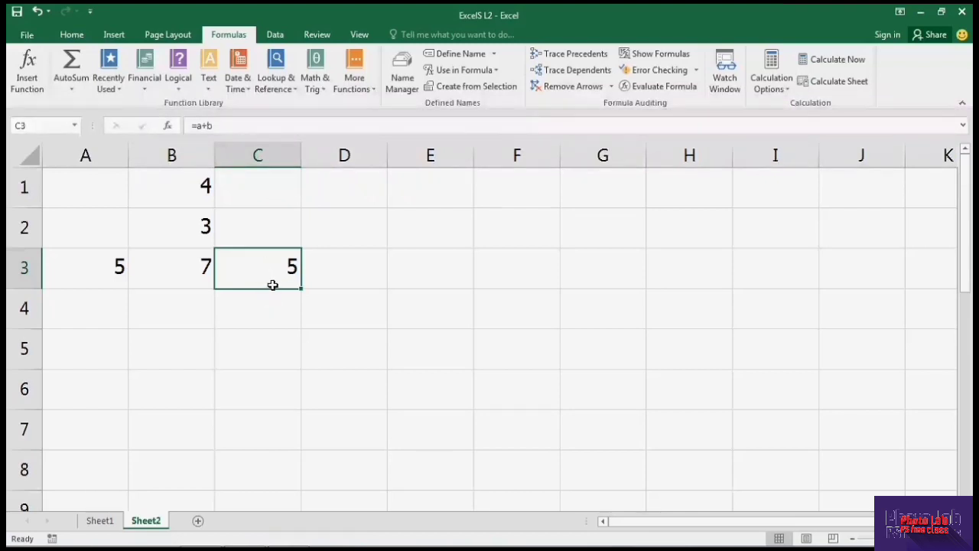
left_click(92, 264)
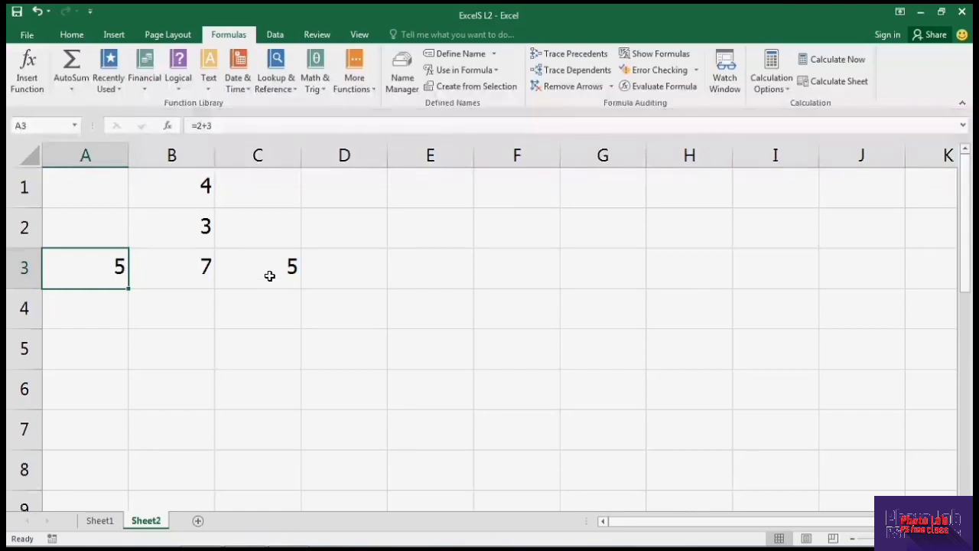
left_click(269, 273)
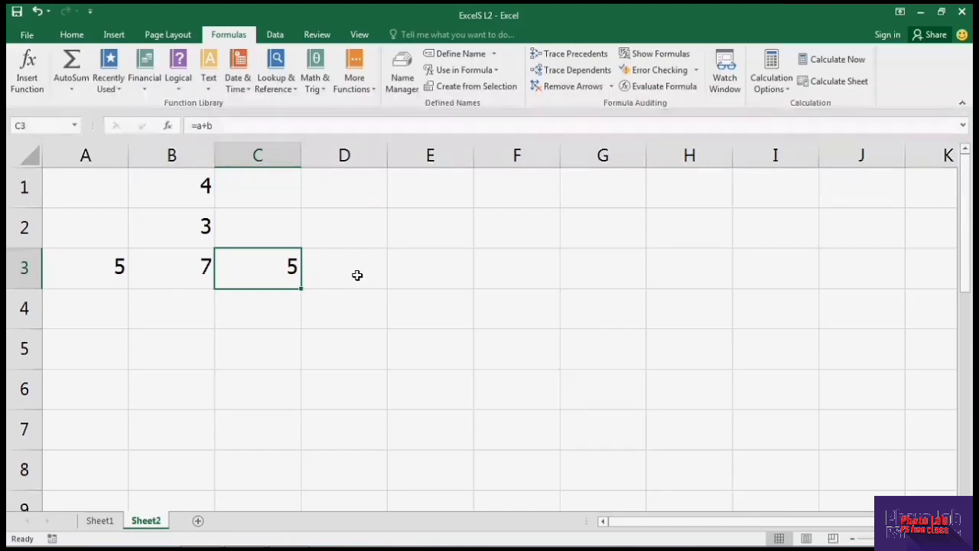
left_click(352, 194)
left_click(349, 234)
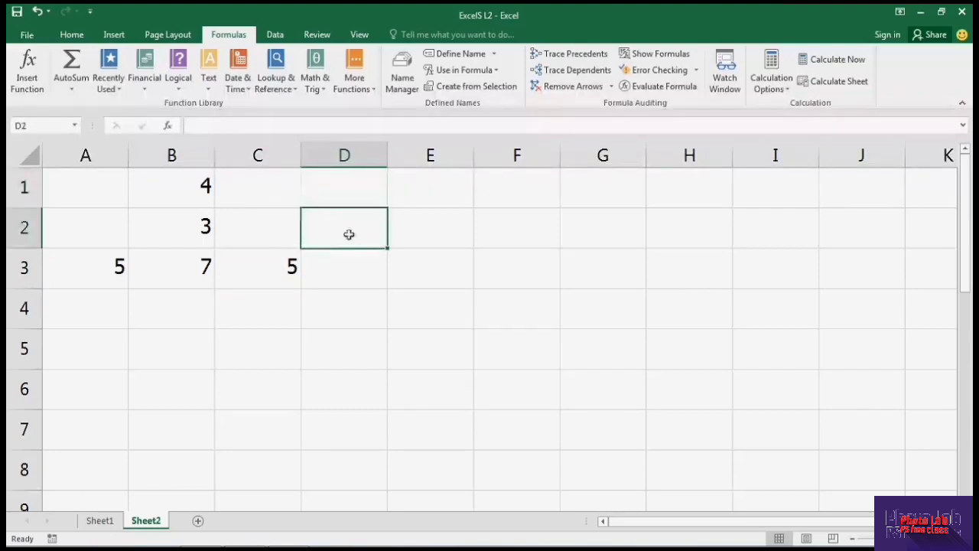
- Create the name aa referring to =Sheet2!$D$1 after the name c is rejected as invalid
left_click(352, 193)
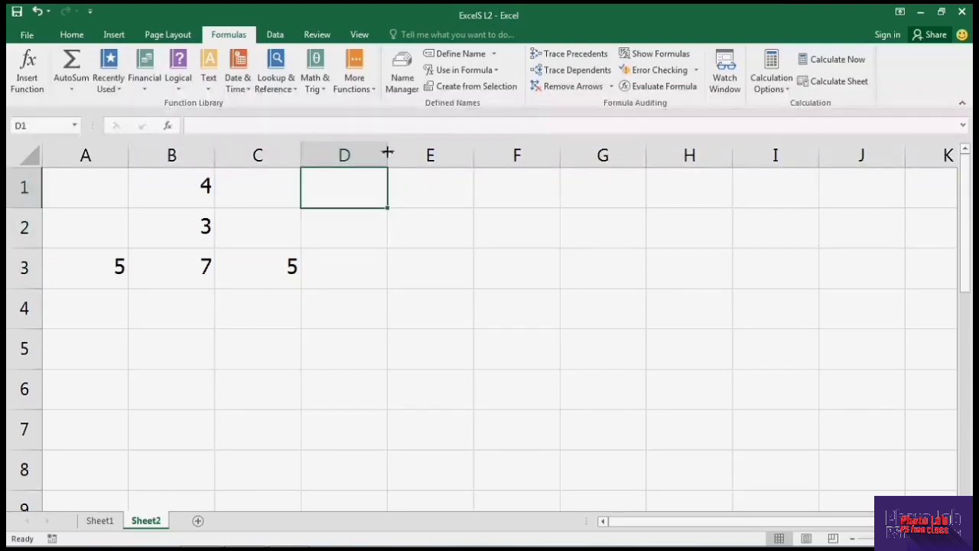
left_click(401, 75)
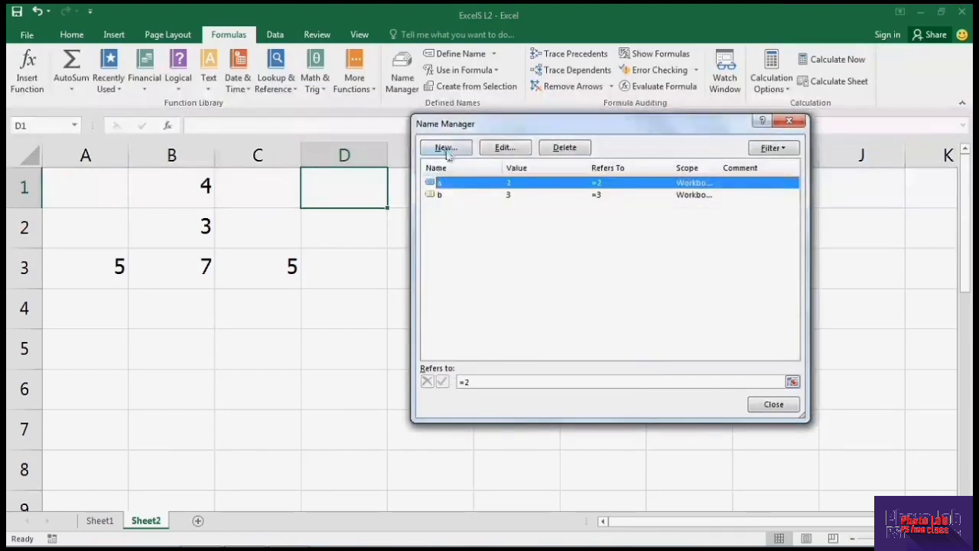
left_click(450, 150)
type("c")
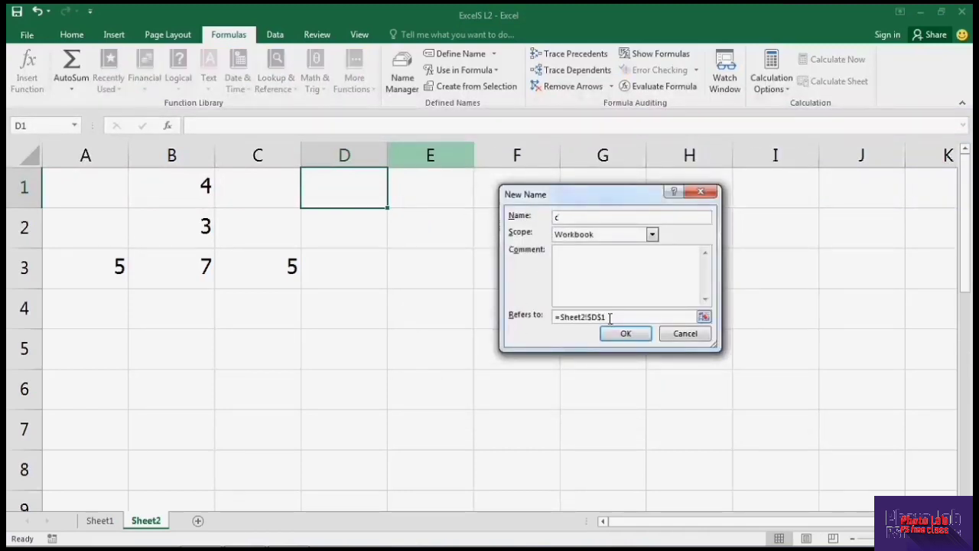
left_click_drag(587, 318, 550, 320)
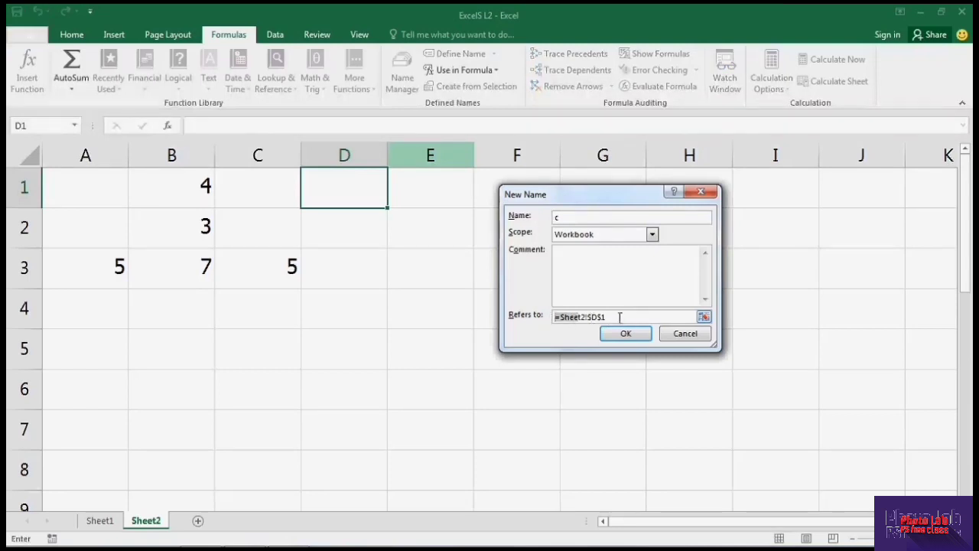
left_click_drag(620, 317, 546, 319)
key("BackSpace")
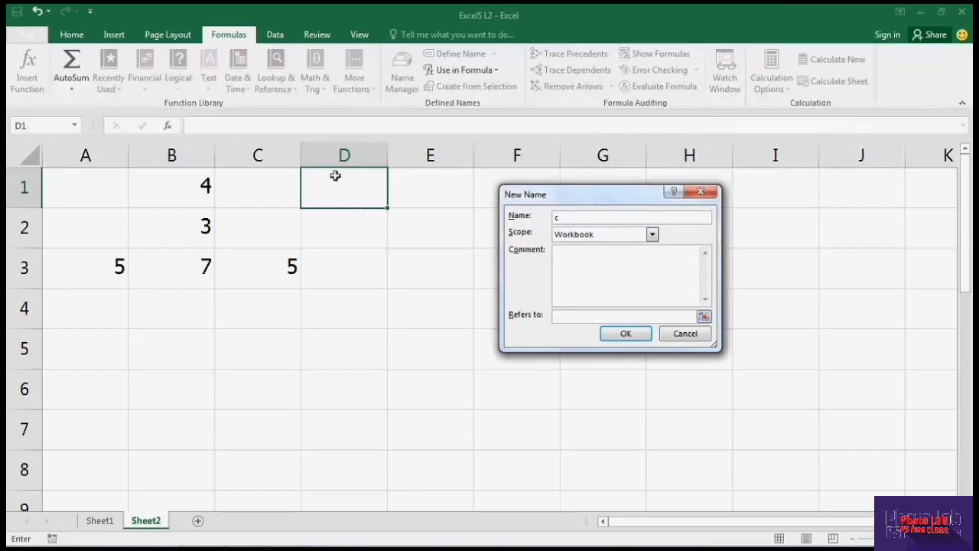
left_click(347, 196)
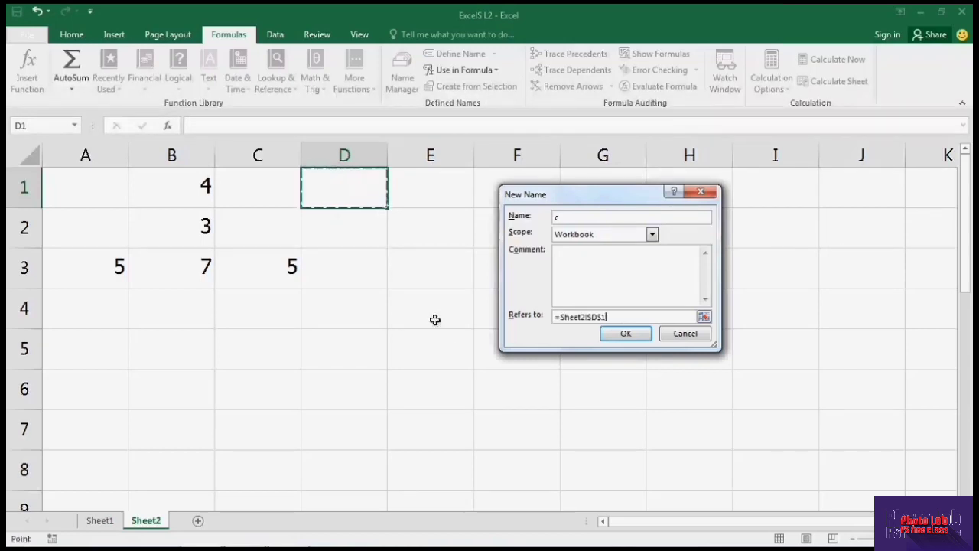
left_click(626, 335)
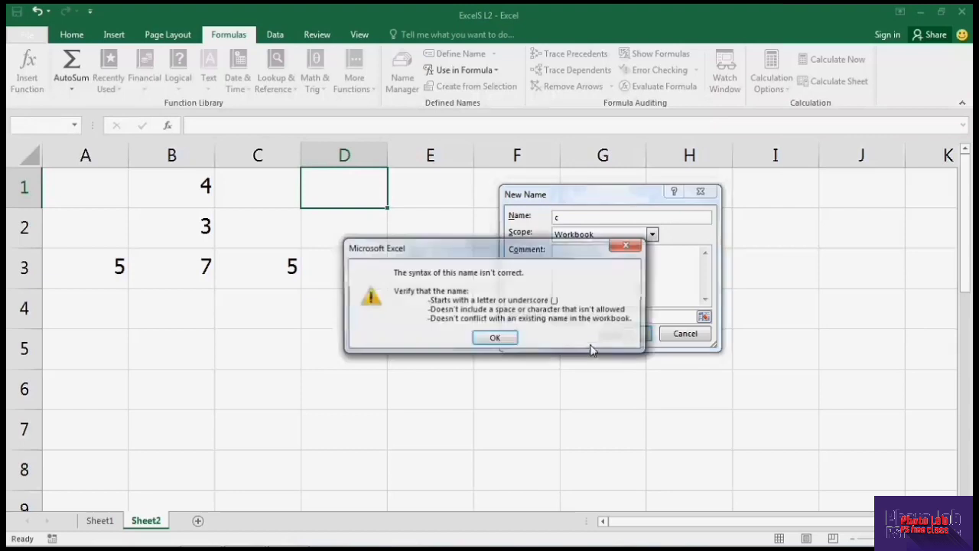
left_click(495, 340)
type("aa")
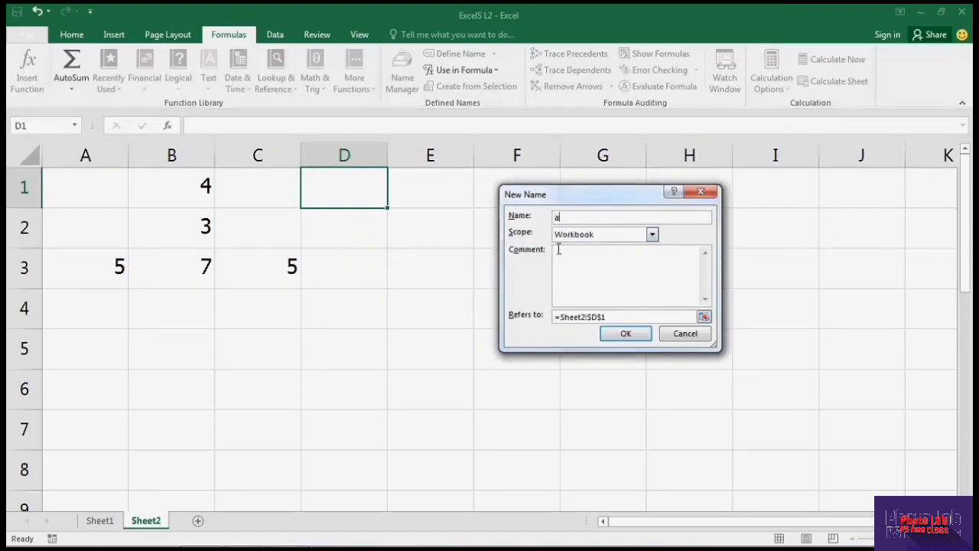
left_click(632, 334)
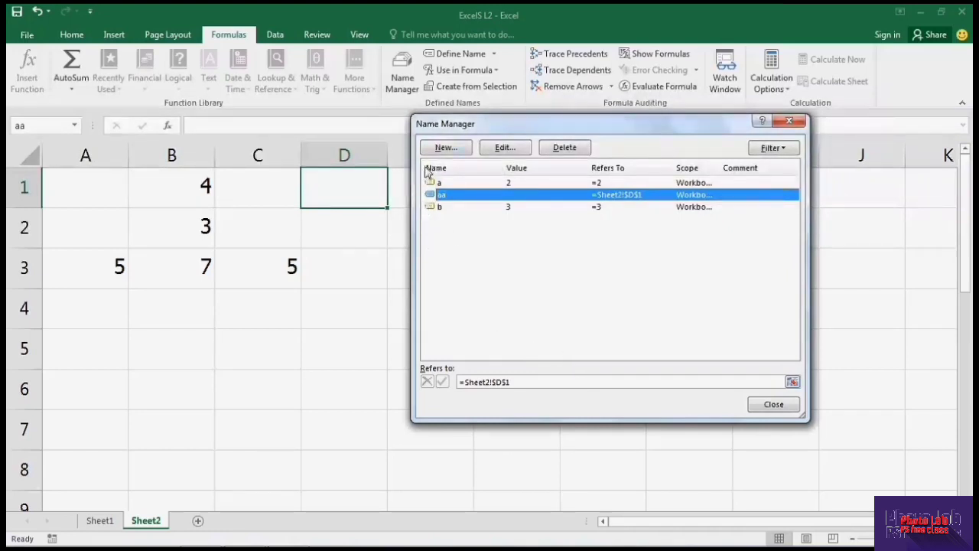
- Create the name bb referring to =Sheet2!$D$2, then close Name Manager
left_click(442, 147)
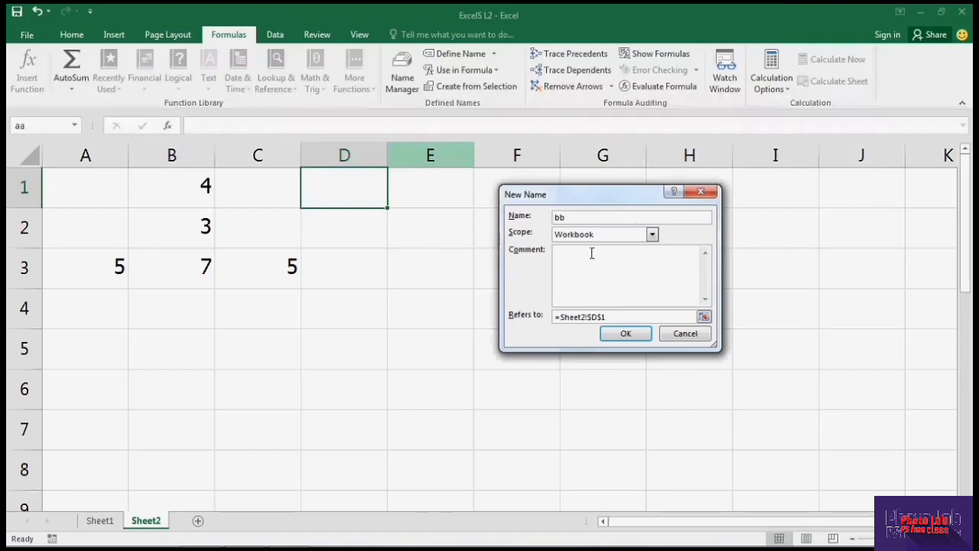
left_click(615, 316)
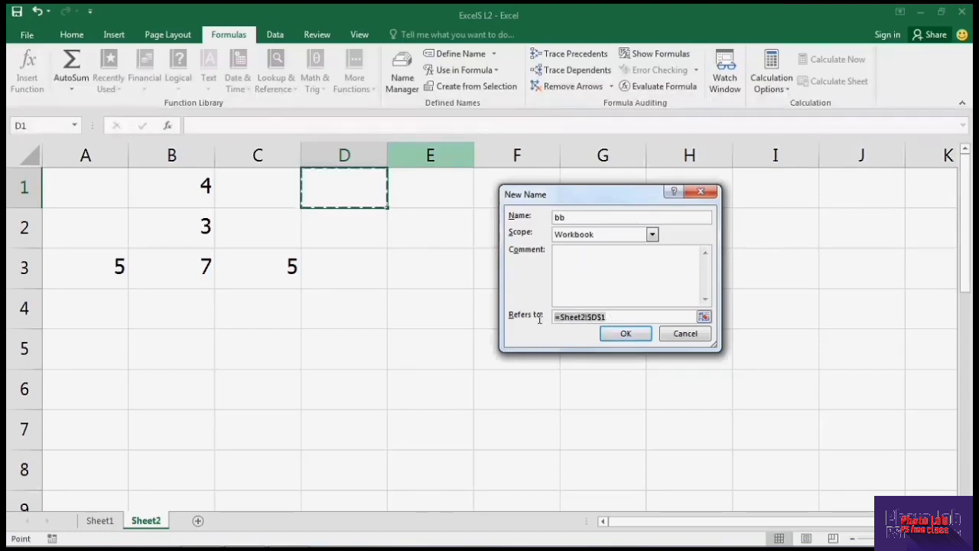
left_click(351, 234)
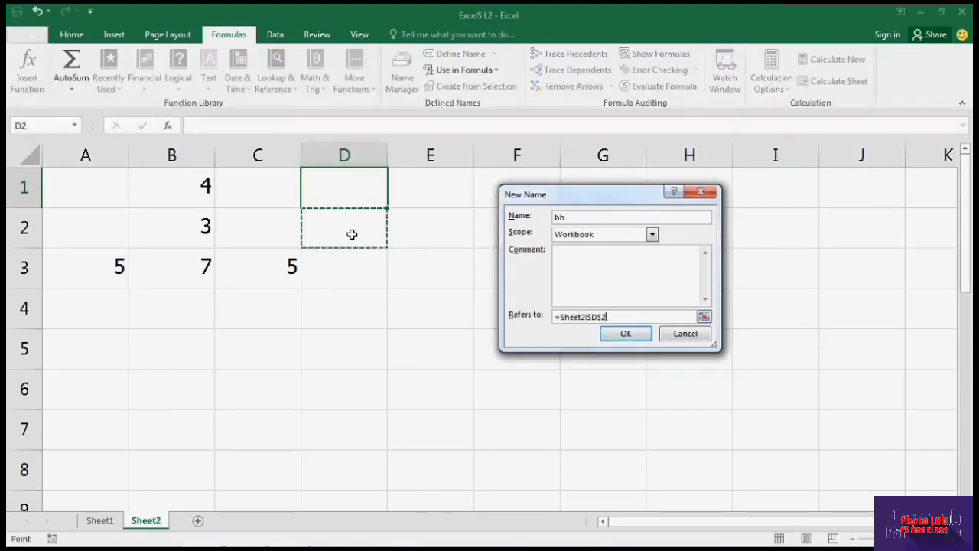
left_click(627, 334)
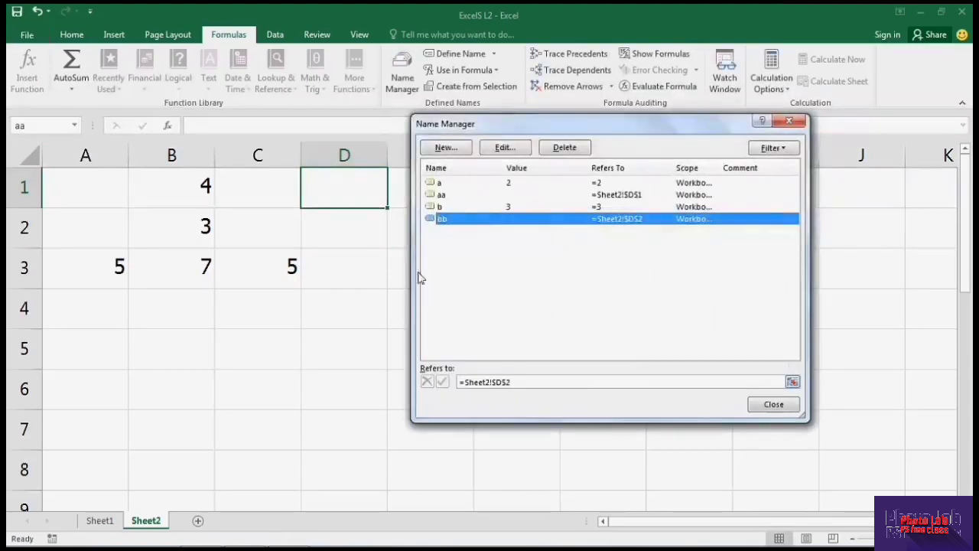
left_click(776, 406)
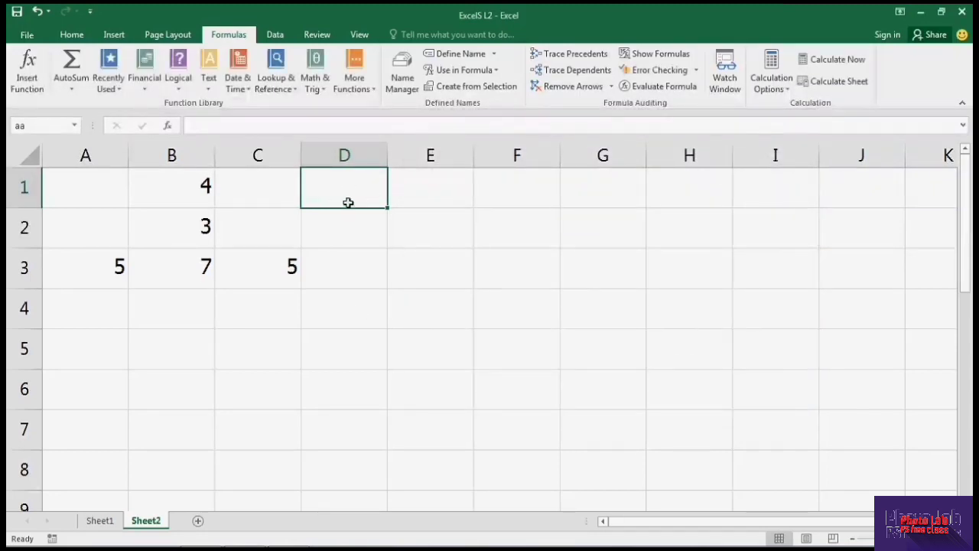
- Enter =aa+bb in D3, then 5 in D1 and 7 in D2
left_click(350, 228)
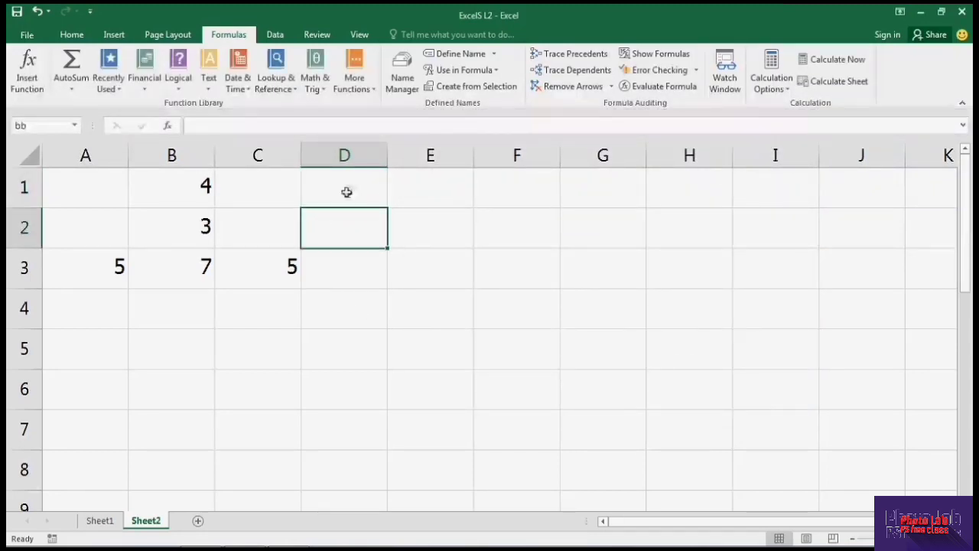
left_click(355, 267)
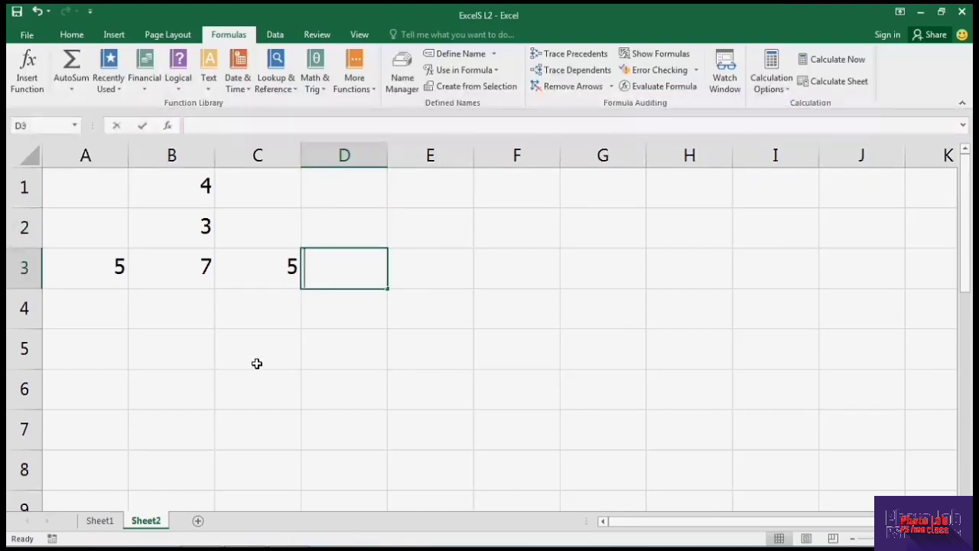
type("=a")
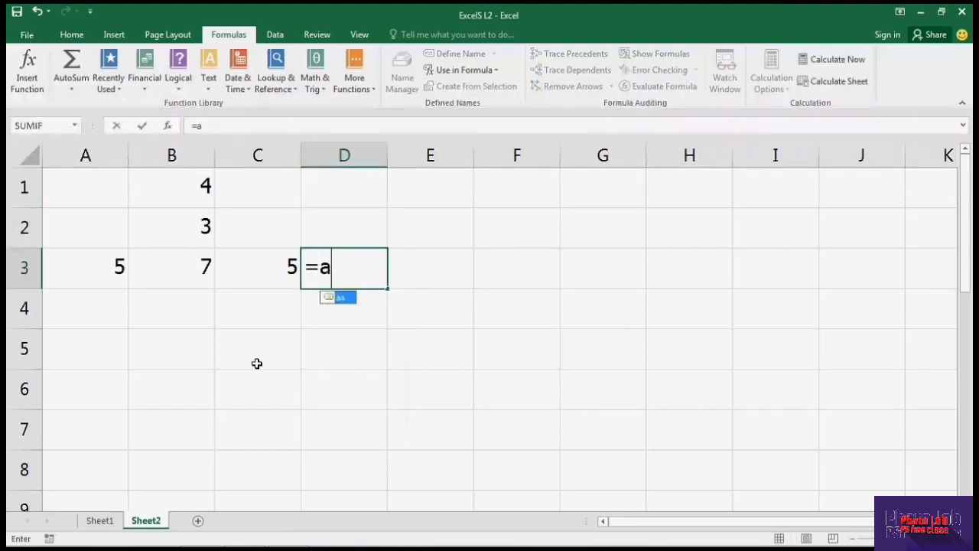
type("a+")
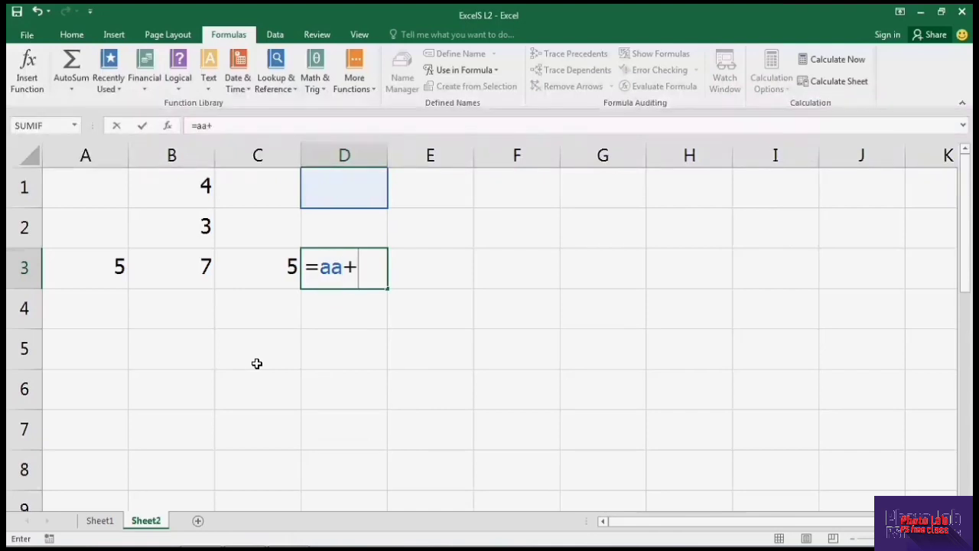
type("bb")
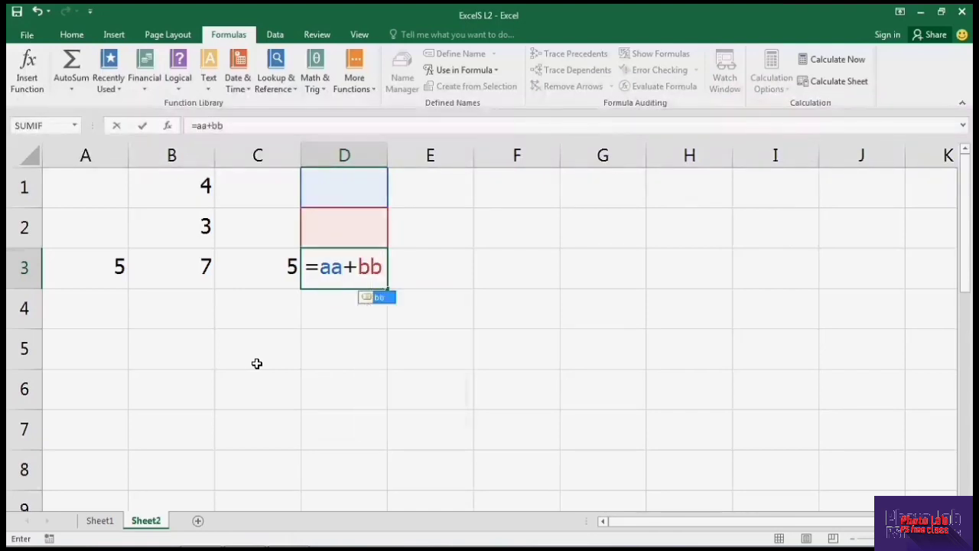
key("Return")
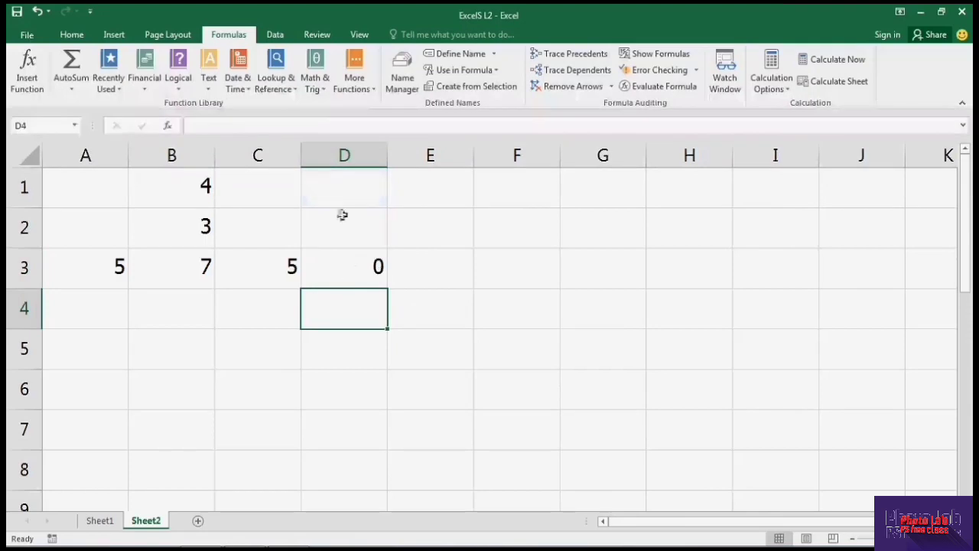
left_click(348, 191)
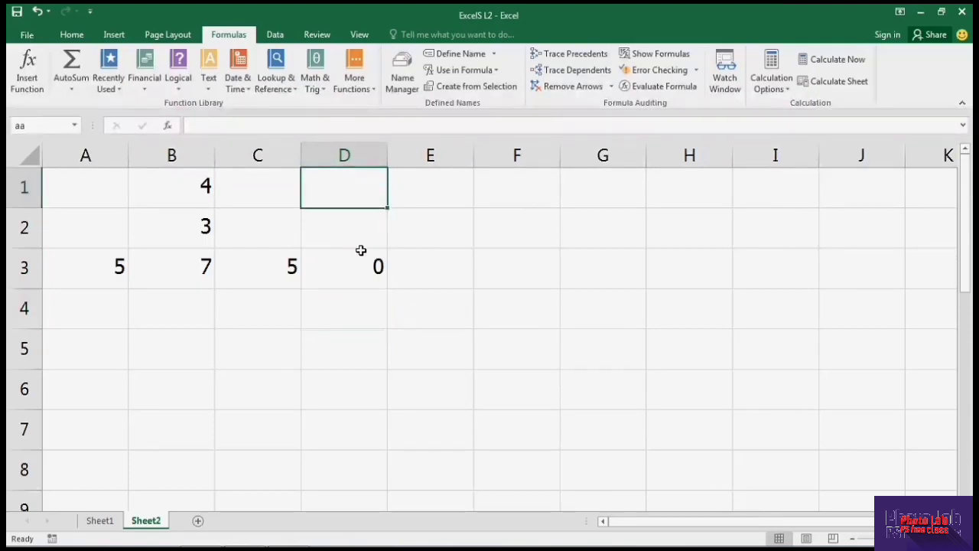
type("5")
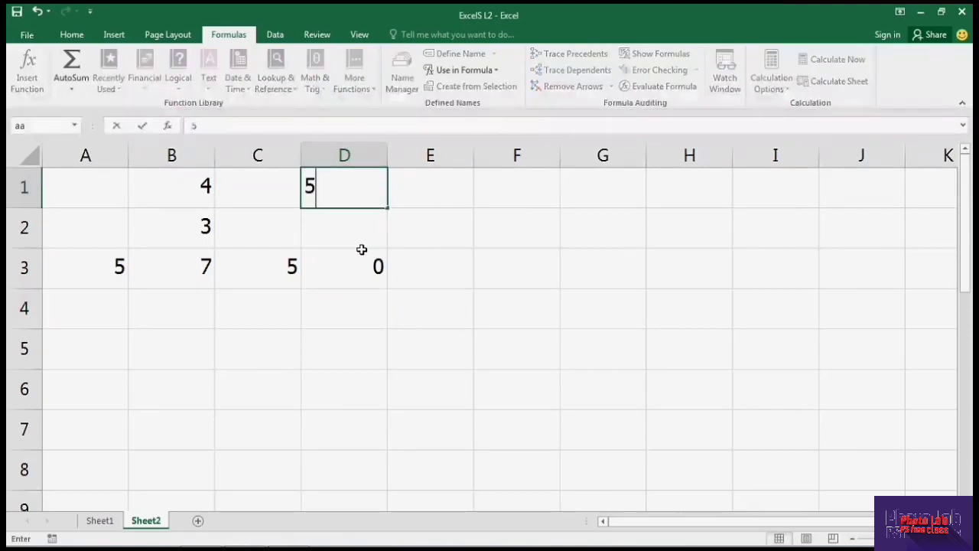
key("Return")
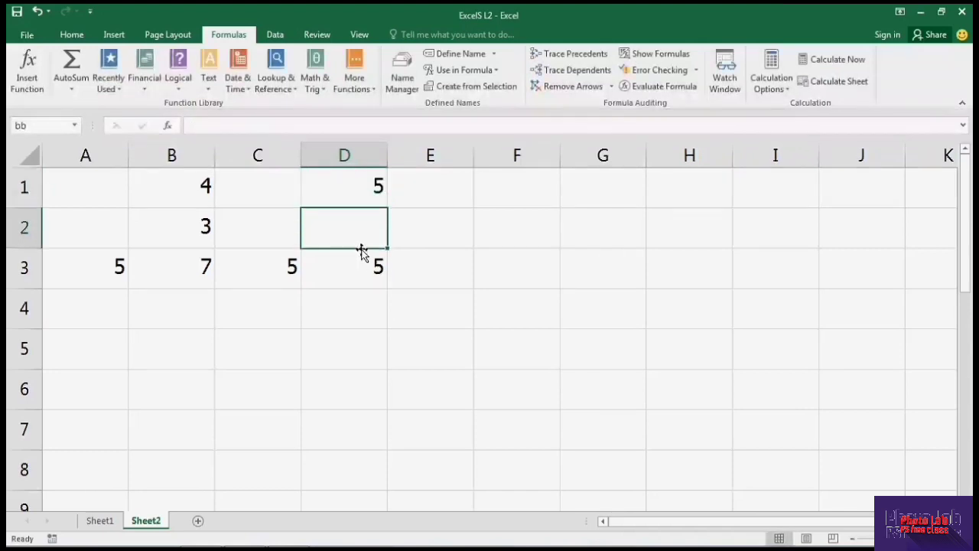
type("7")
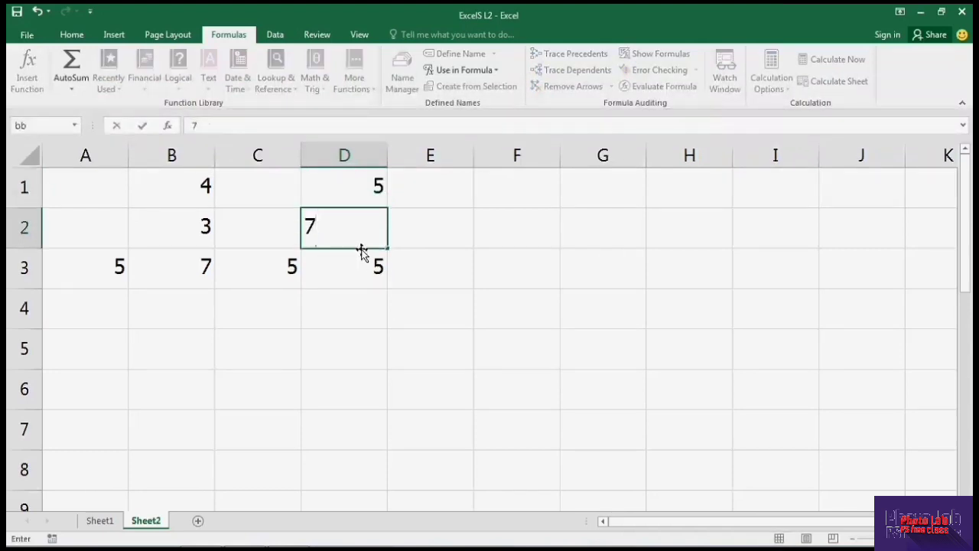
key("Return")
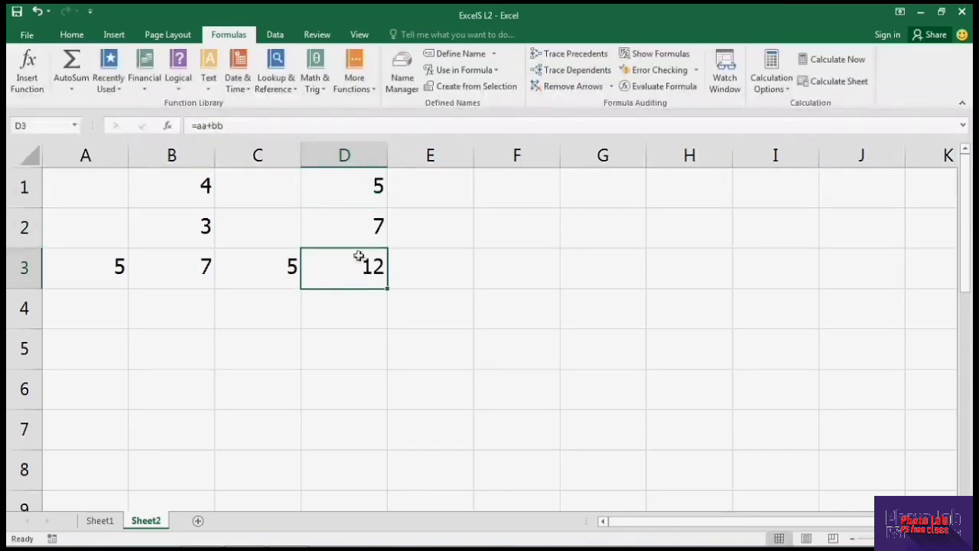
- Inspect the values in D1 and D2 and the =aa+bb result in D3
left_click(362, 191)
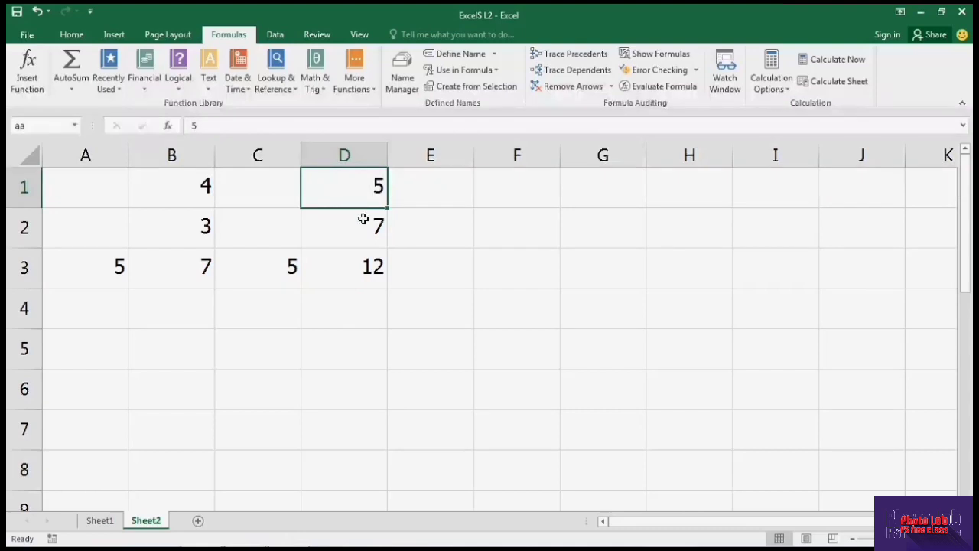
left_click(358, 225)
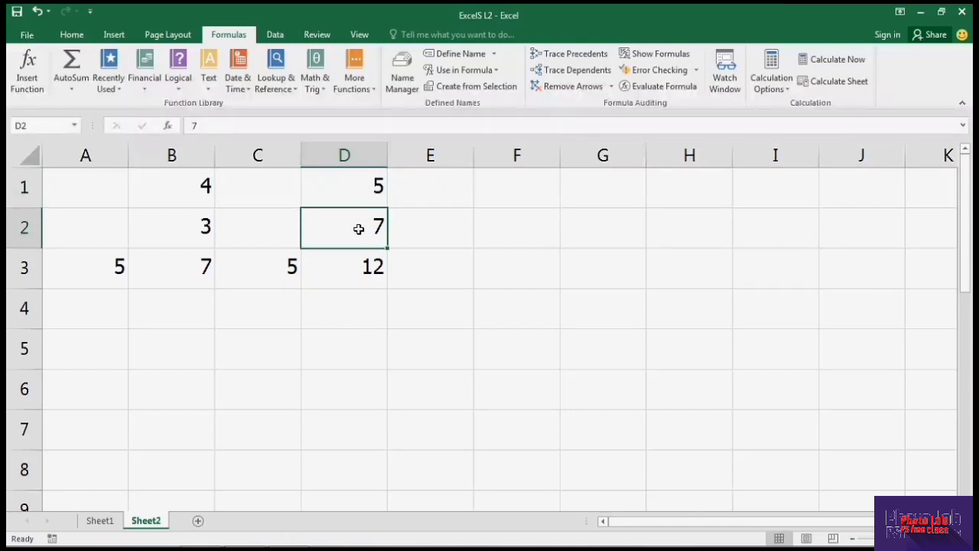
left_click(354, 270)
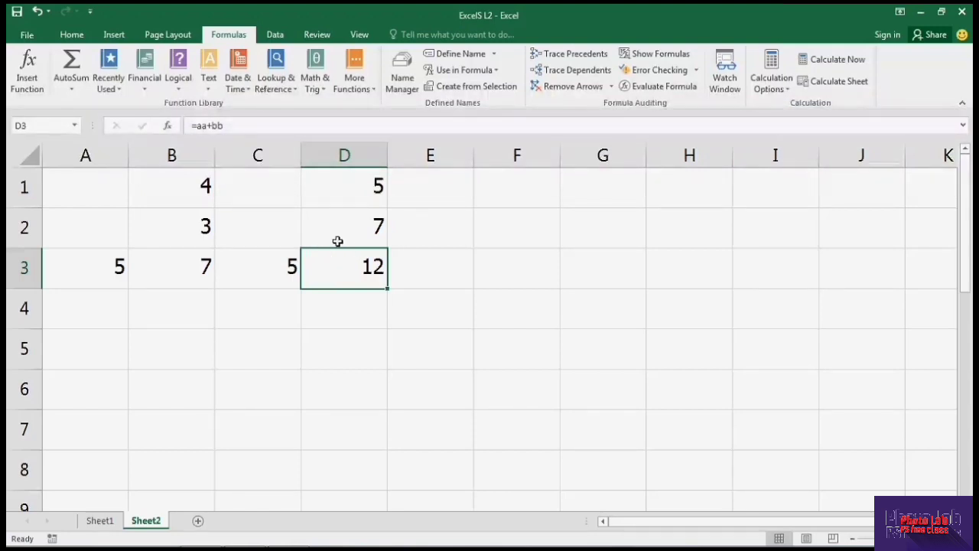
left_click(345, 187)
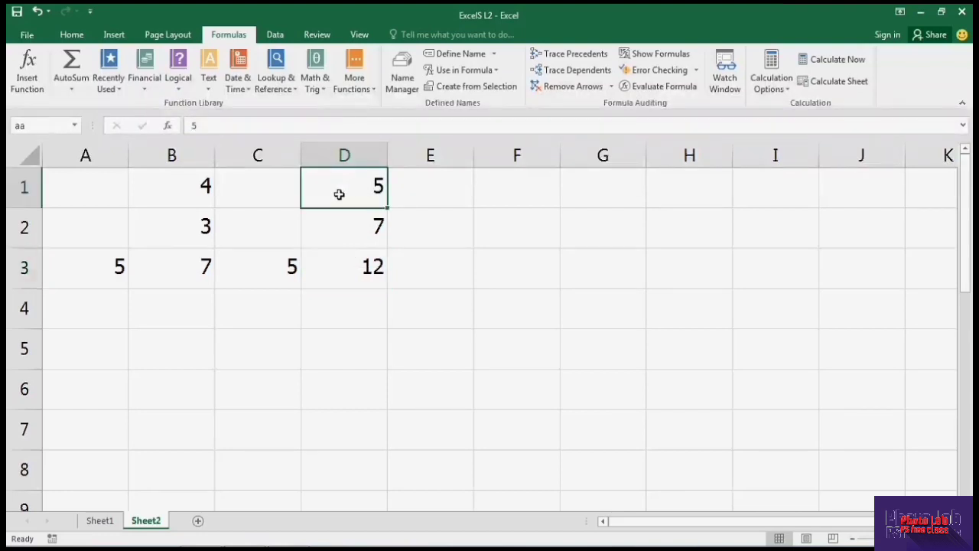
left_click(361, 268)
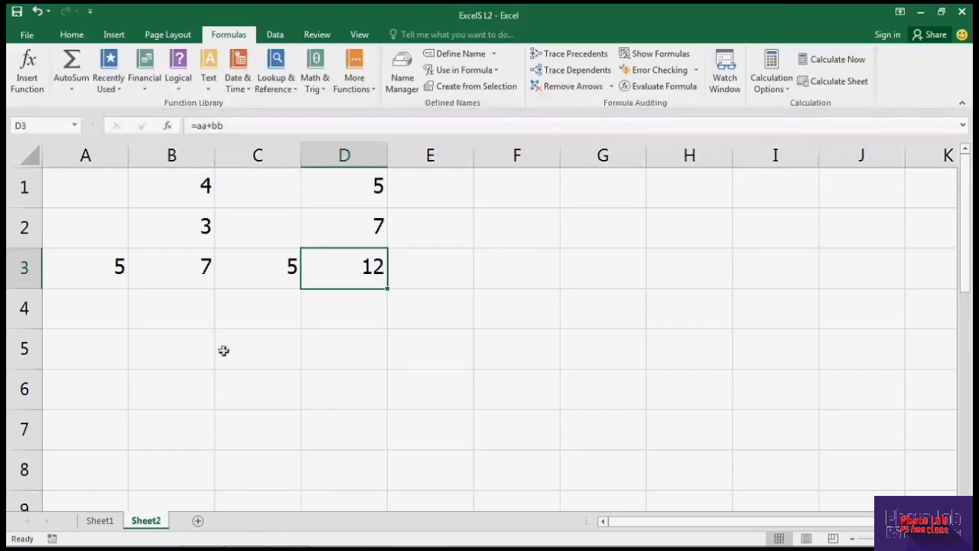
- View Sheet1, then clear A1:D3 on Sheet2 and open the Name Manager
left_click(101, 521)
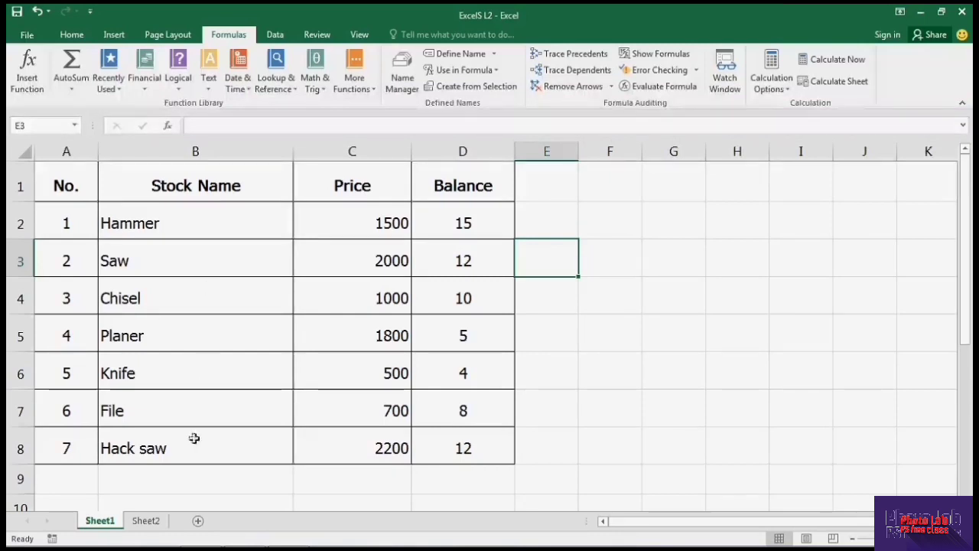
left_click(145, 520)
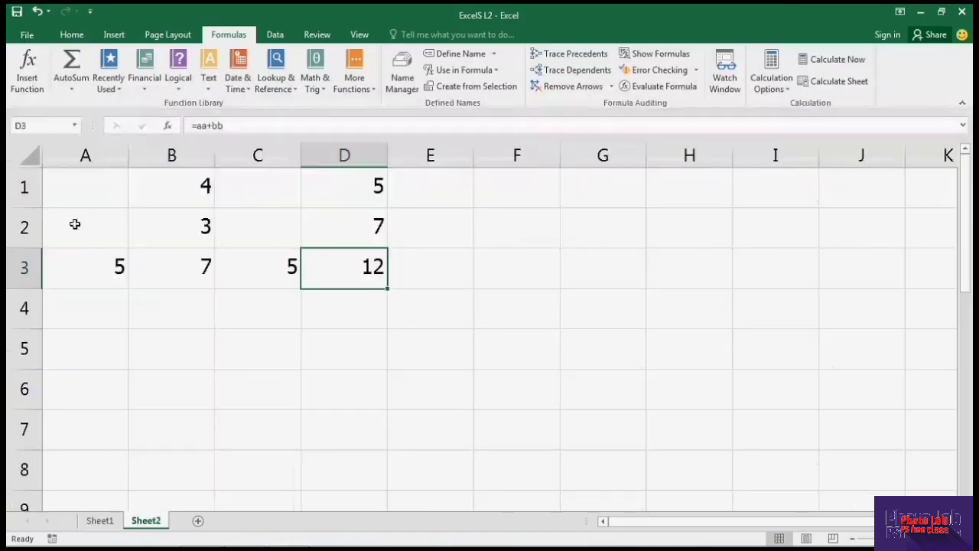
left_click(124, 202)
left_click_drag(125, 203, 343, 271)
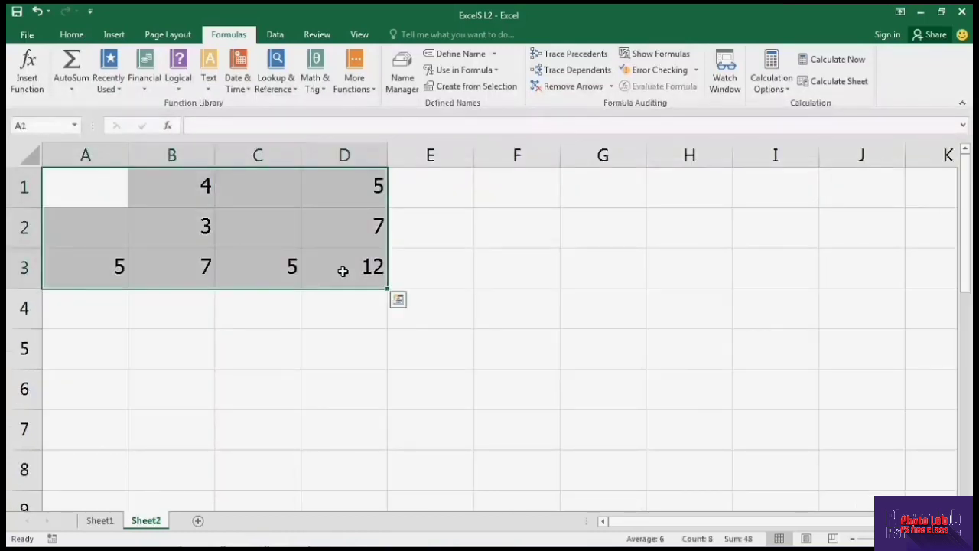
key("Delete")
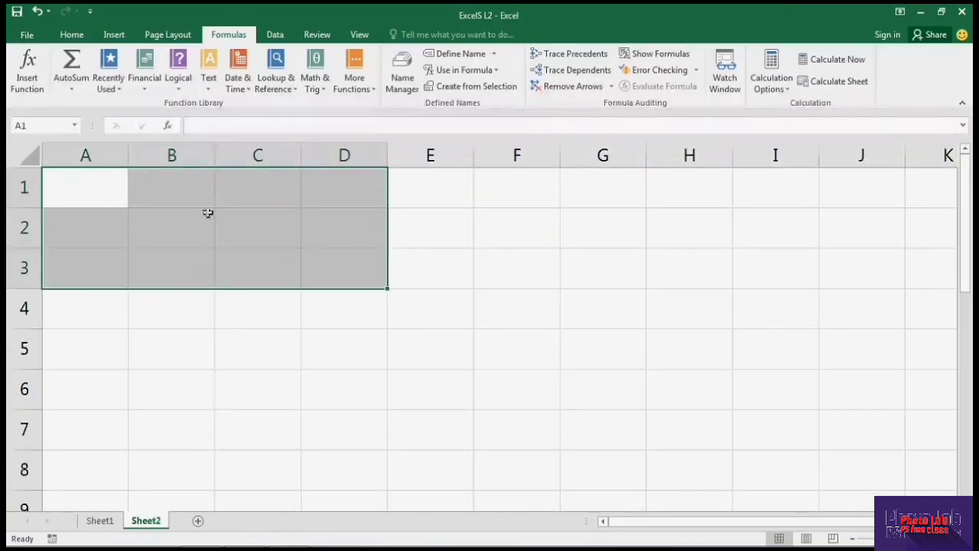
left_click(102, 192)
- Delete the defined names a, aa, b and bb, then close the Name Manager
left_click(402, 75)
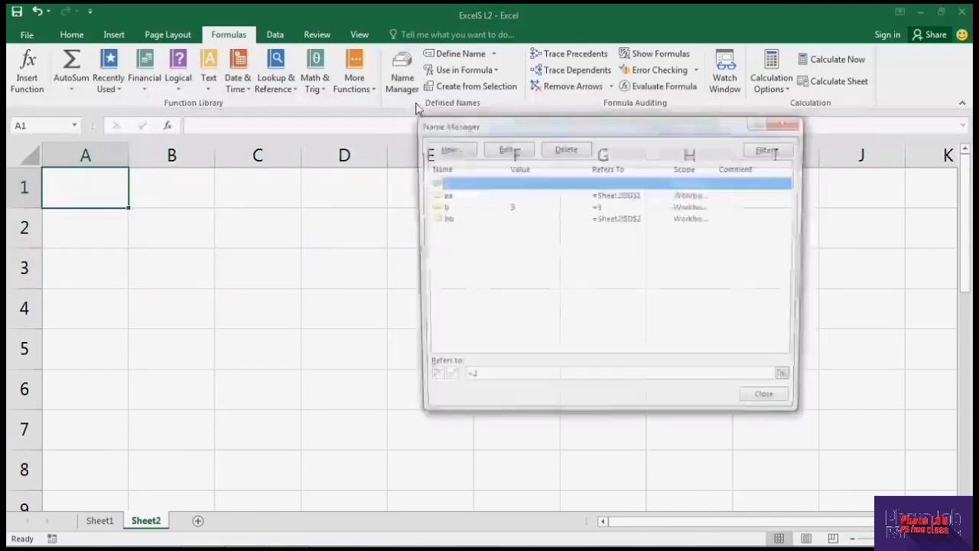
left_click(564, 148)
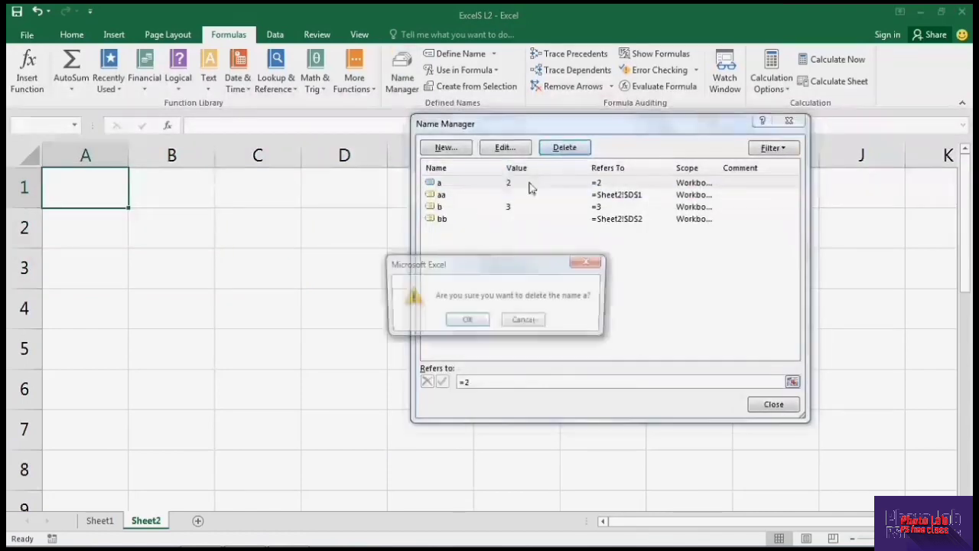
left_click(468, 320)
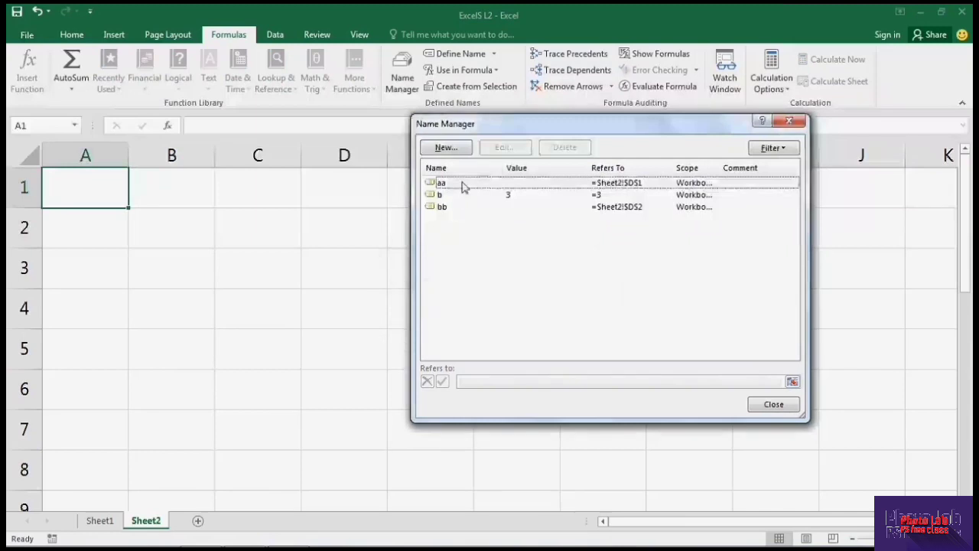
left_click(462, 186)
left_click(564, 147)
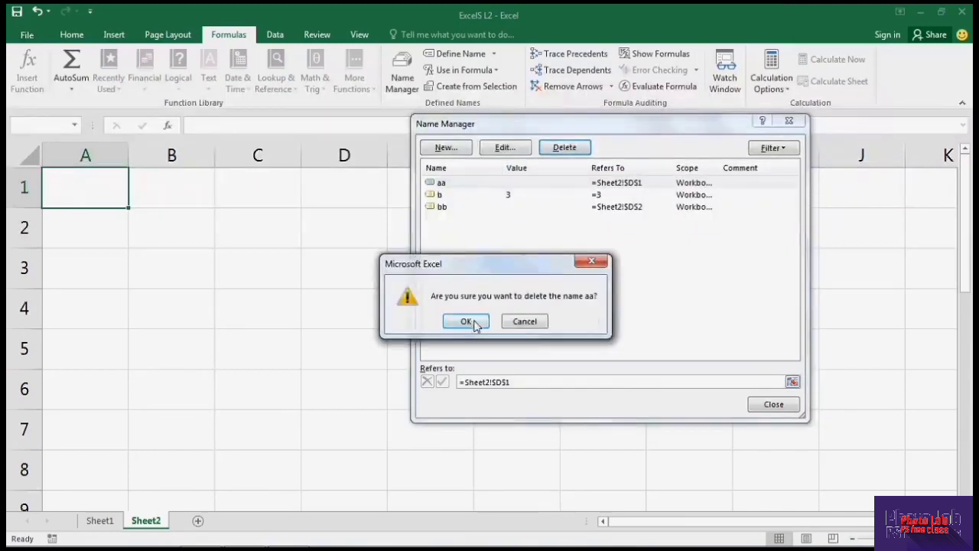
left_click(475, 322)
left_click(491, 184)
left_click(565, 147)
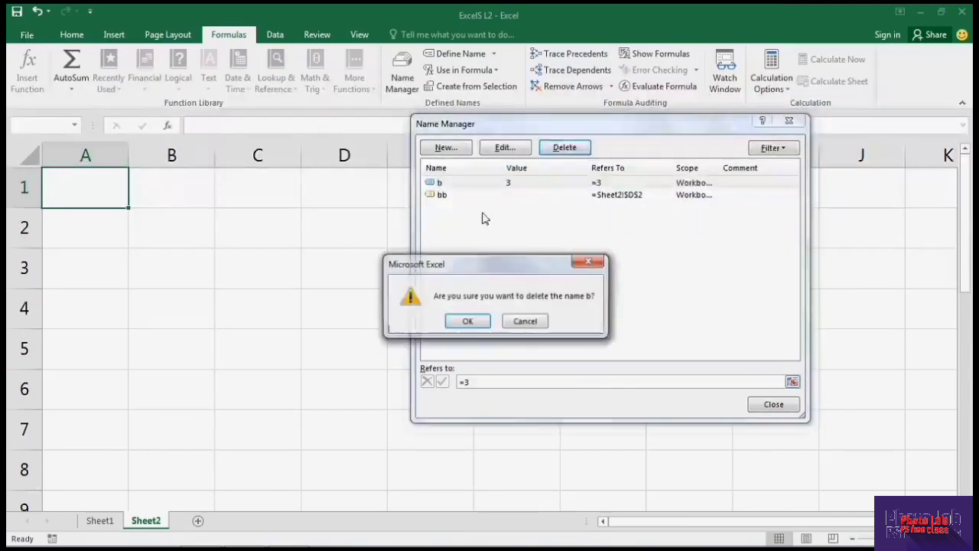
left_click(480, 322)
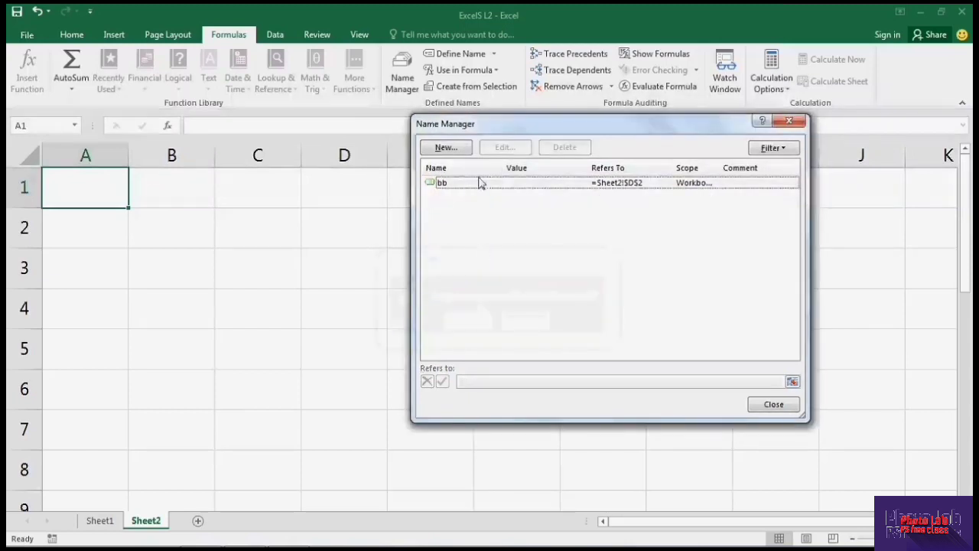
left_click(503, 184)
left_click(564, 147)
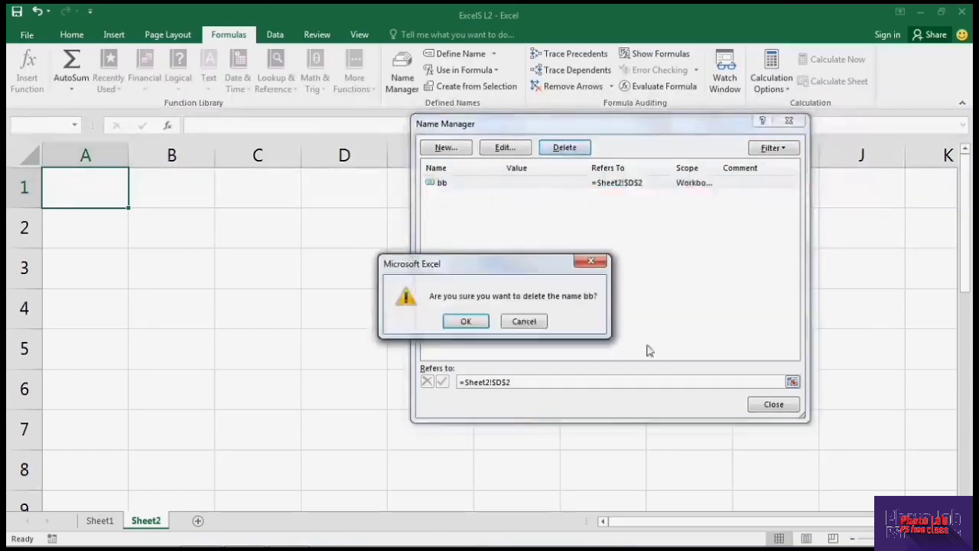
left_click(465, 322)
left_click(771, 405)
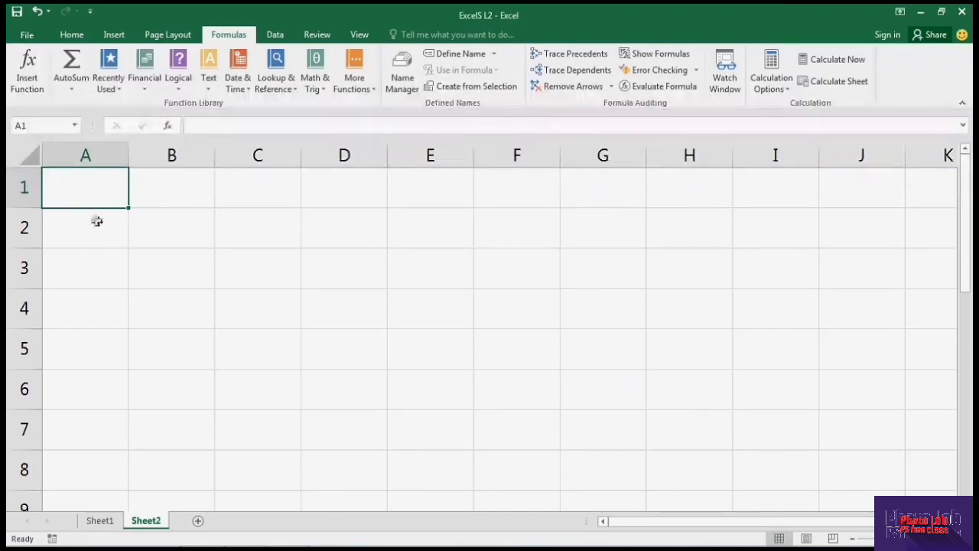
- Glance at Sheet1, then type 'Stock Name' into A1 on Sheet2
left_click(97, 522)
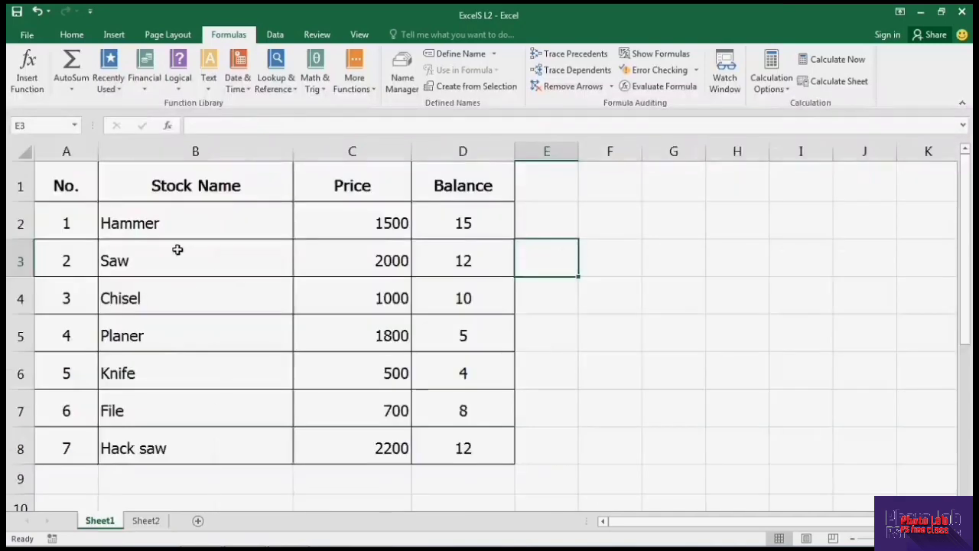
left_click(148, 521)
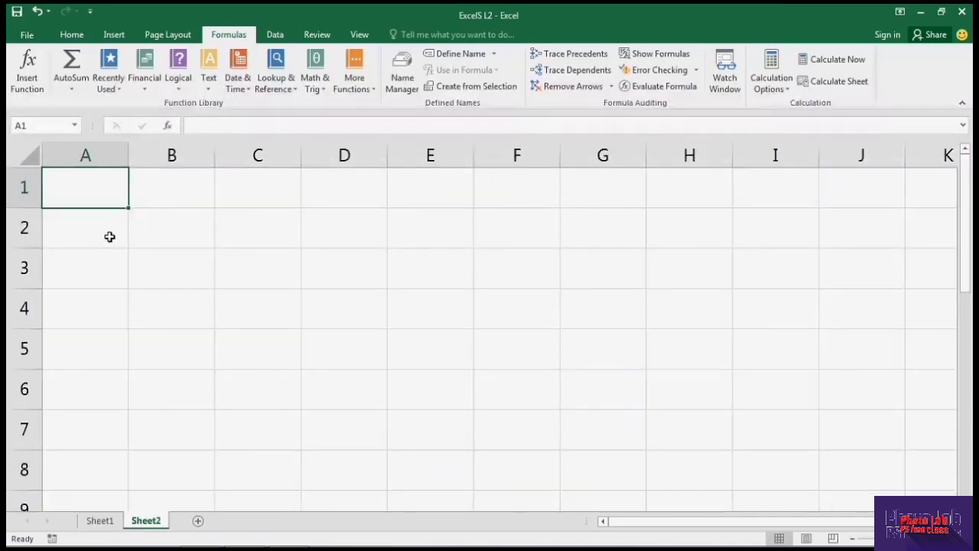
type("St")
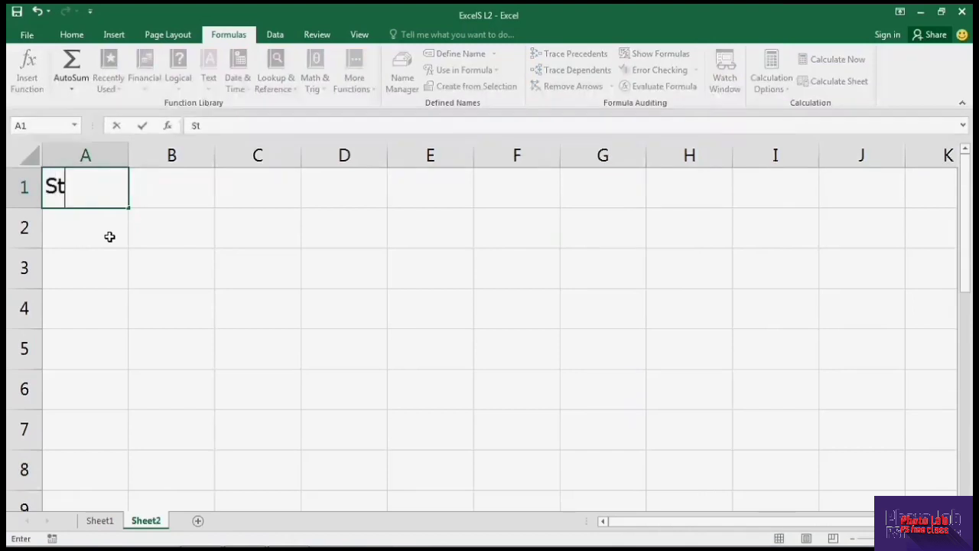
type("ock Na")
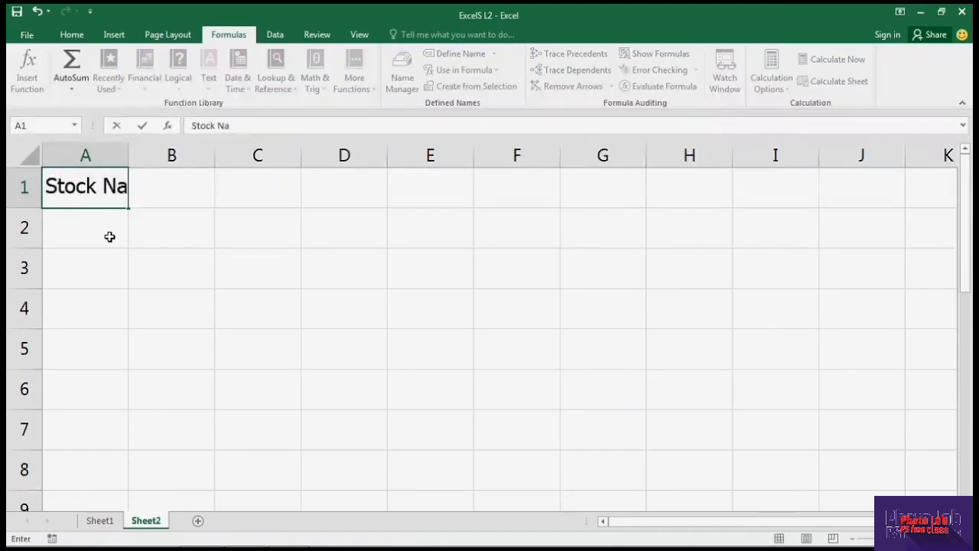
type("me")
- Enter the headings Stock Name, Price and Balance across A1:C1
key("ctrl+Return")
key("Tab")
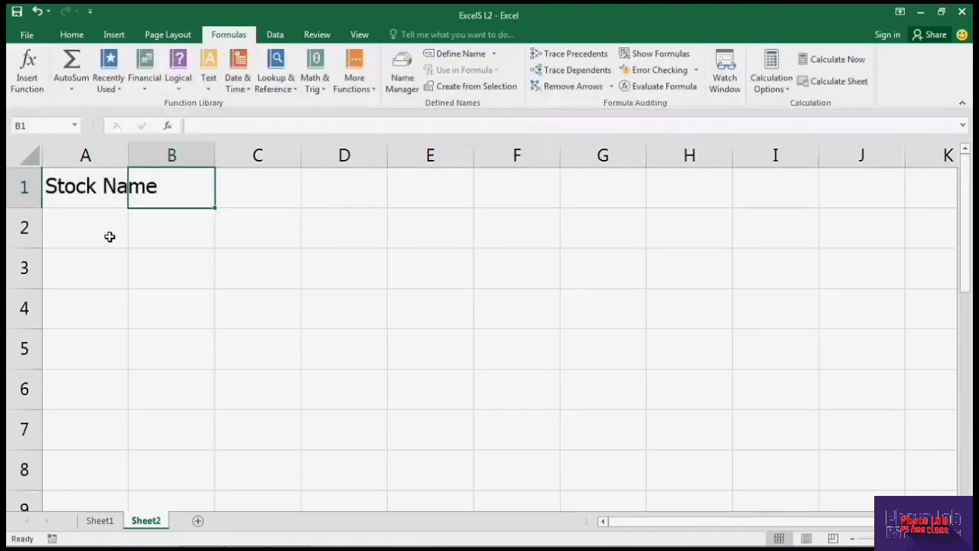
type("P")
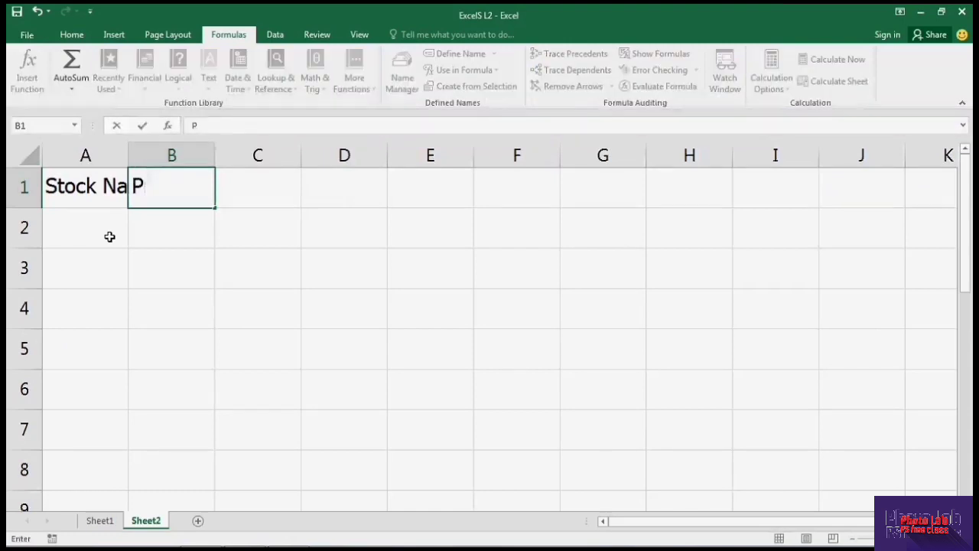
type("rice")
key("Tab")
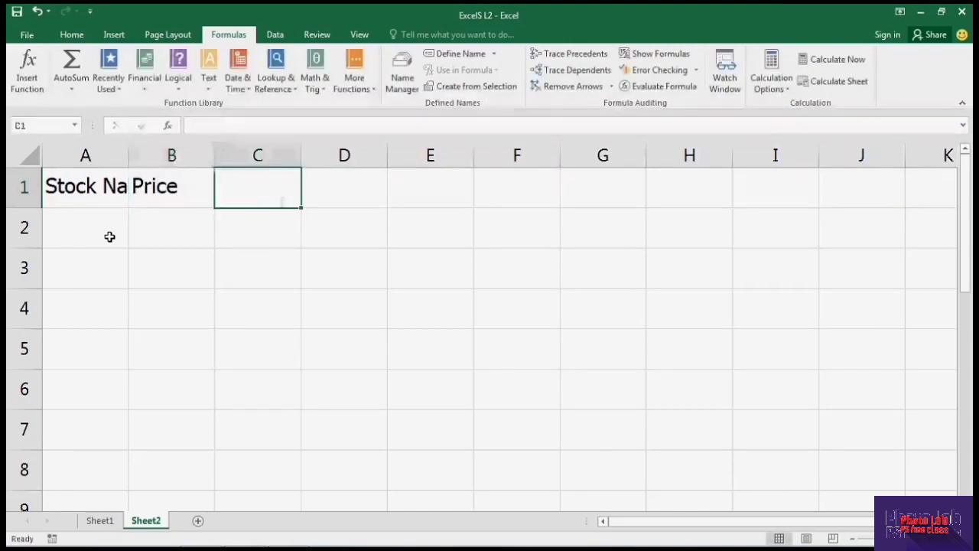
type("Bal")
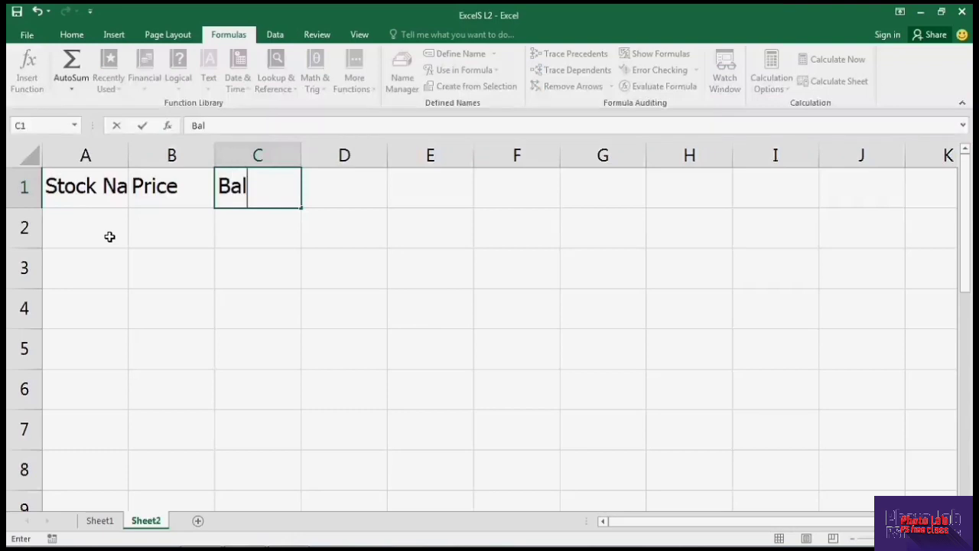
type("ance")
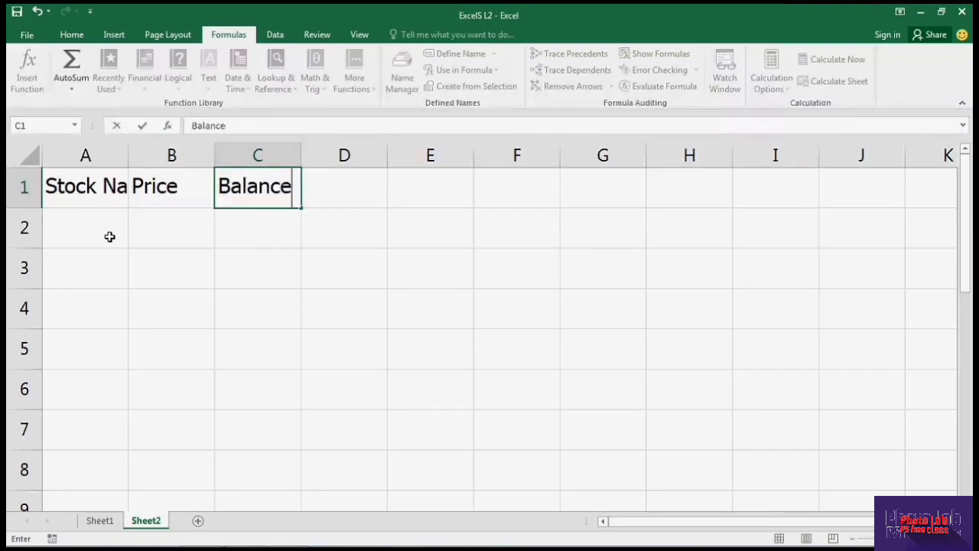
key("Return")
- Replace Balance in C1 with Quantity and add Amount in D1
left_click(276, 204)
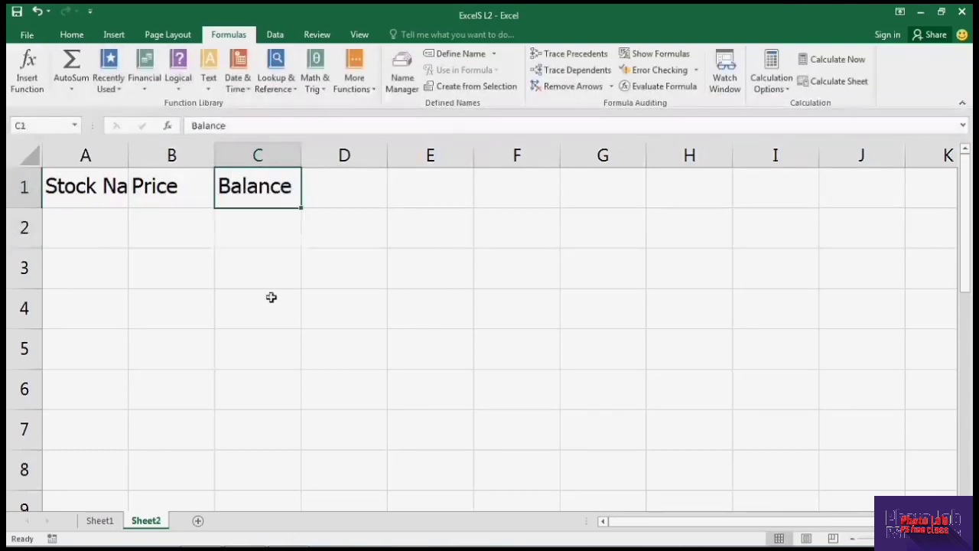
key("BackSpace")
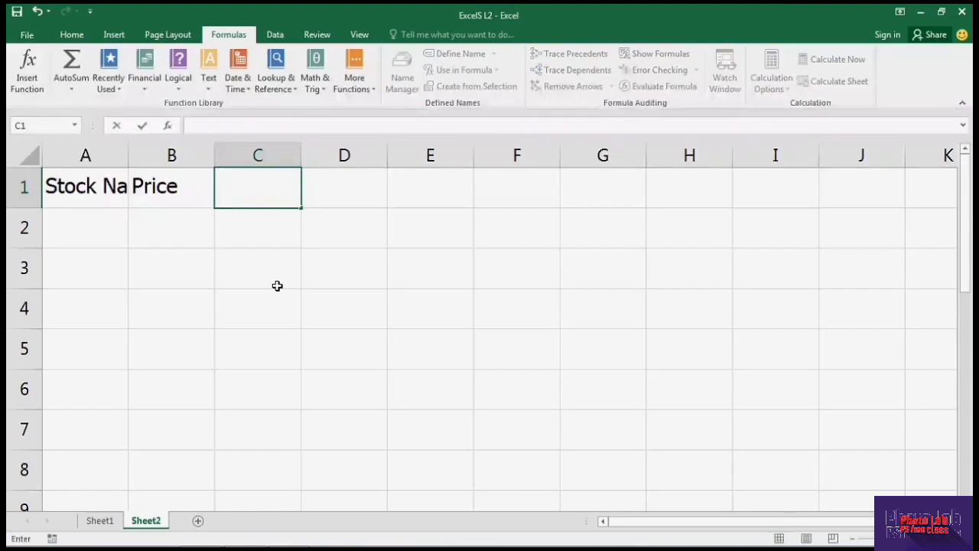
type("q")
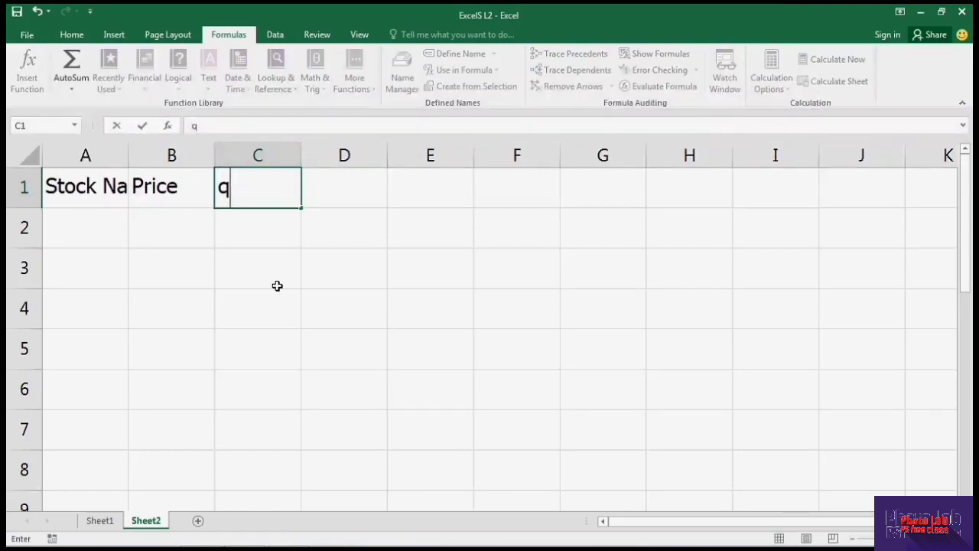
key("BackSpace")
type("Q")
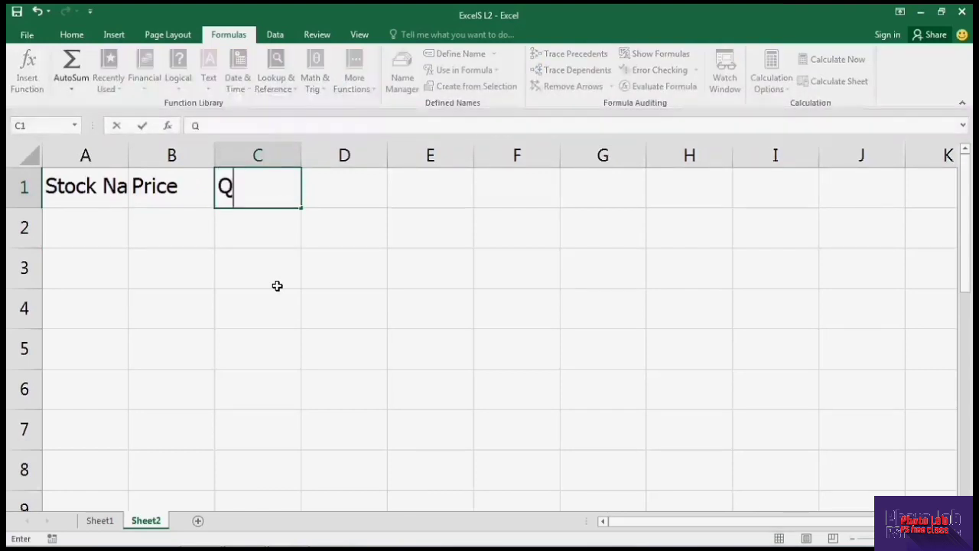
type("uanti")
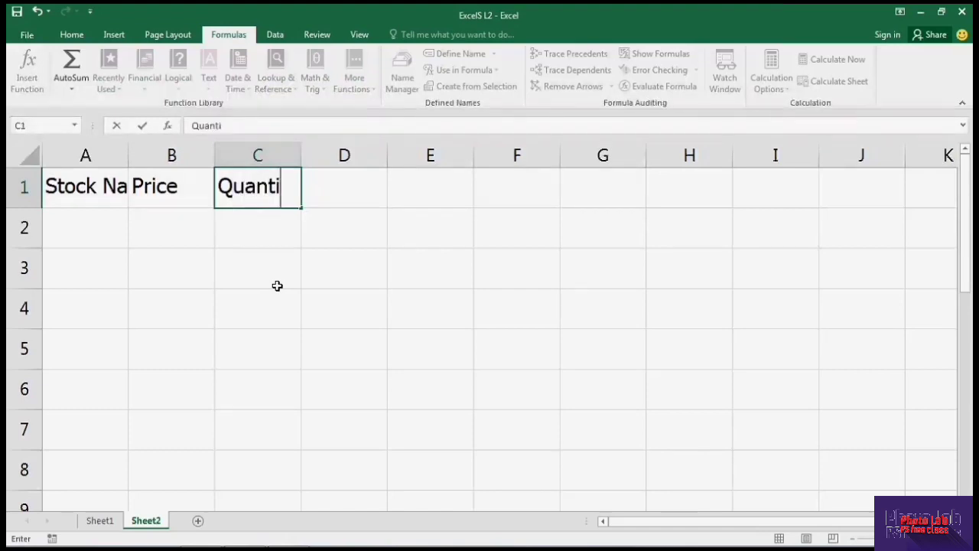
type("ty")
key("Tab")
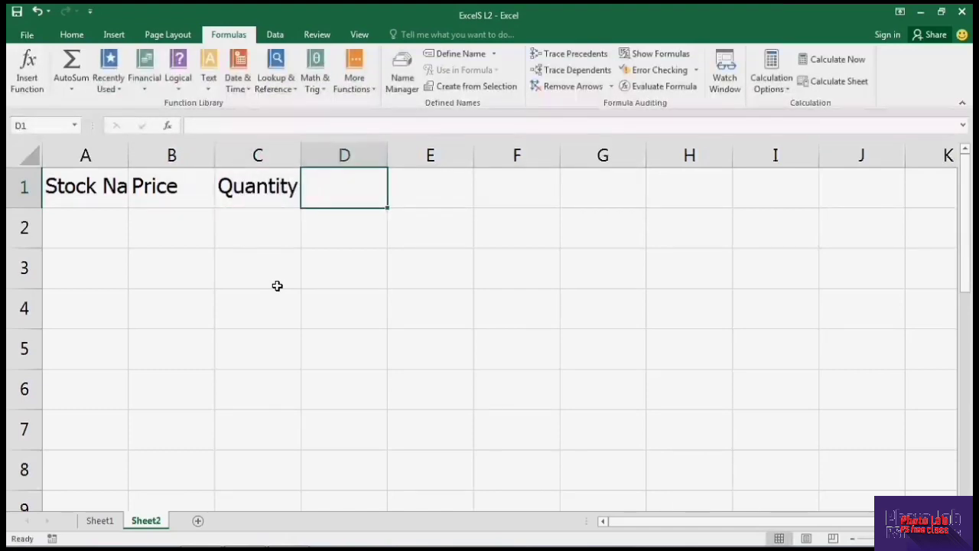
type("Am")
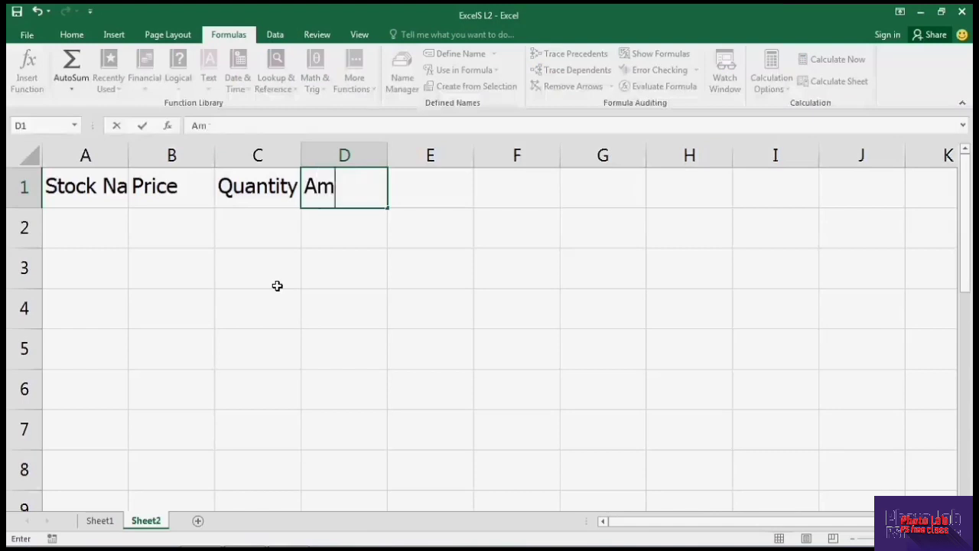
type("ount")
key("Return")
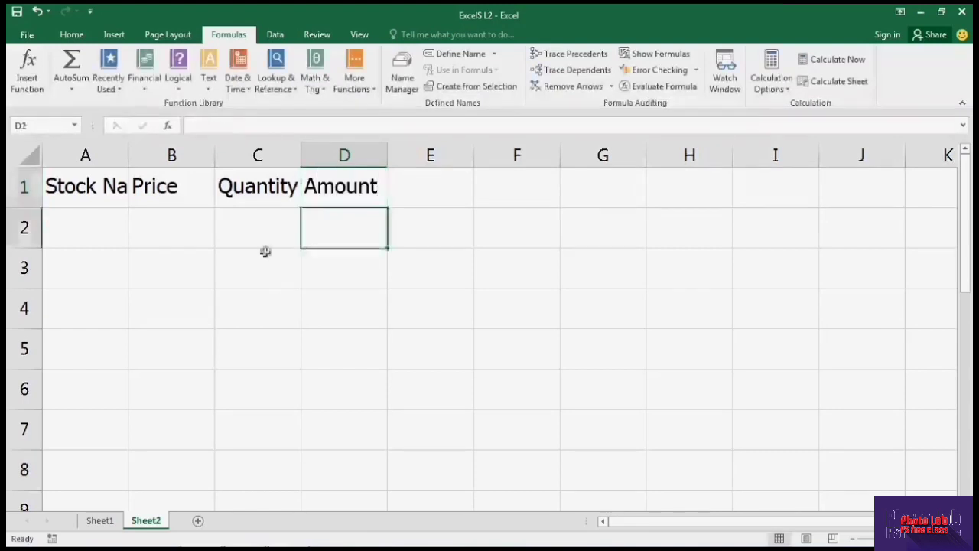
- Widen columns A and C and centre the four headings in A1:D1
left_click_drag(137, 160, 182, 158)
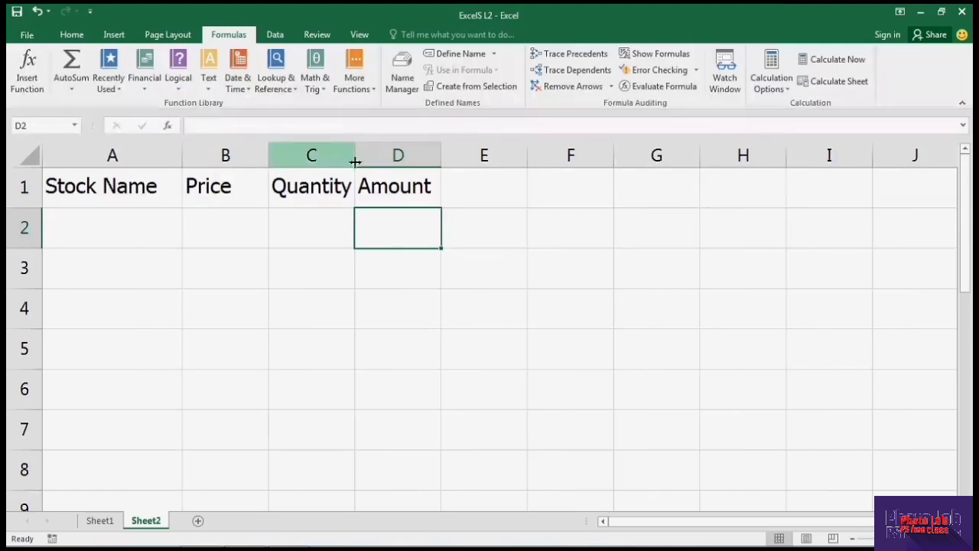
left_click_drag(355, 162, 373, 161)
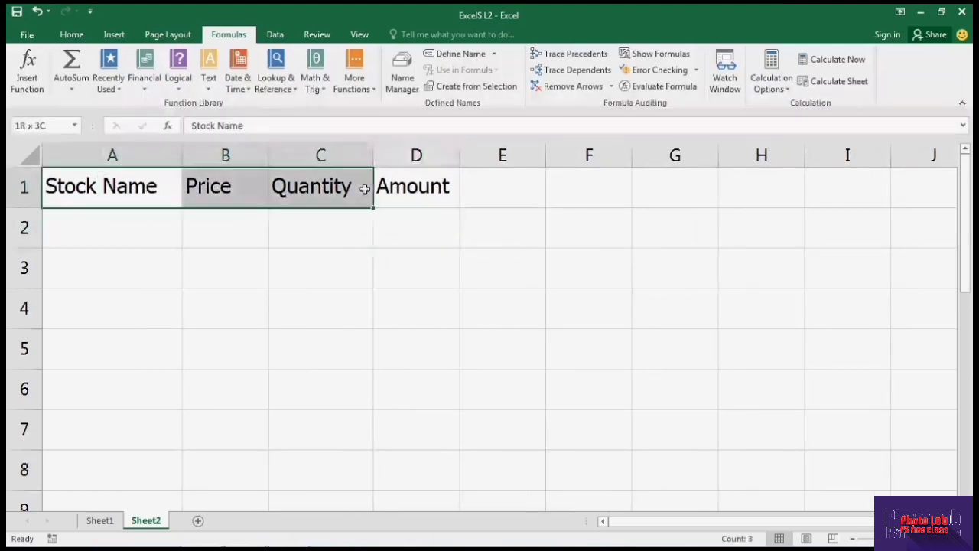
left_click_drag(150, 189, 384, 186)
left_click(71, 34)
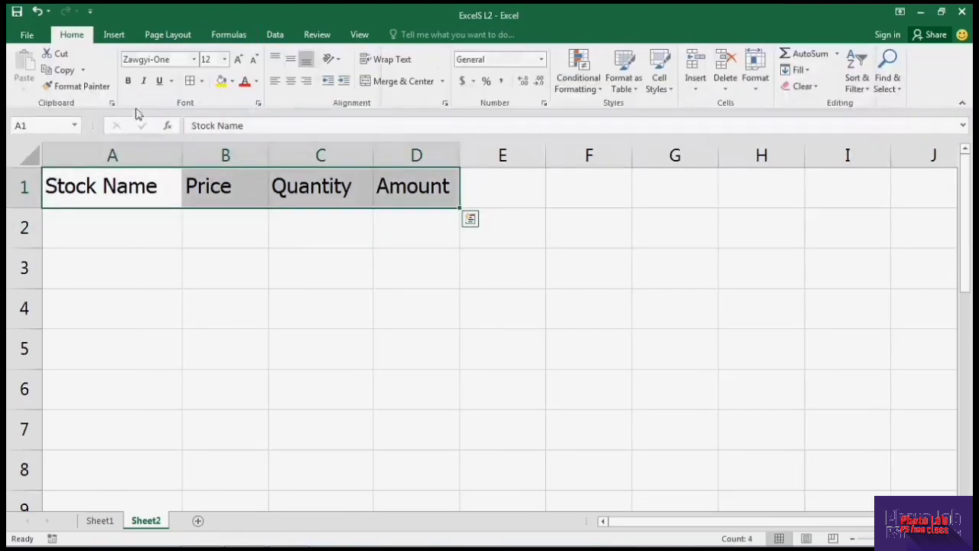
left_click(291, 80)
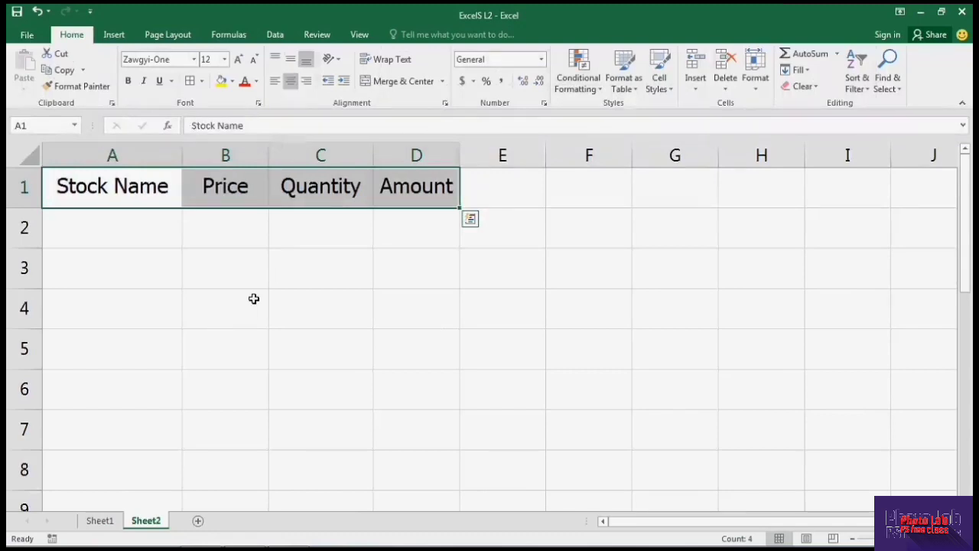
left_click(138, 230)
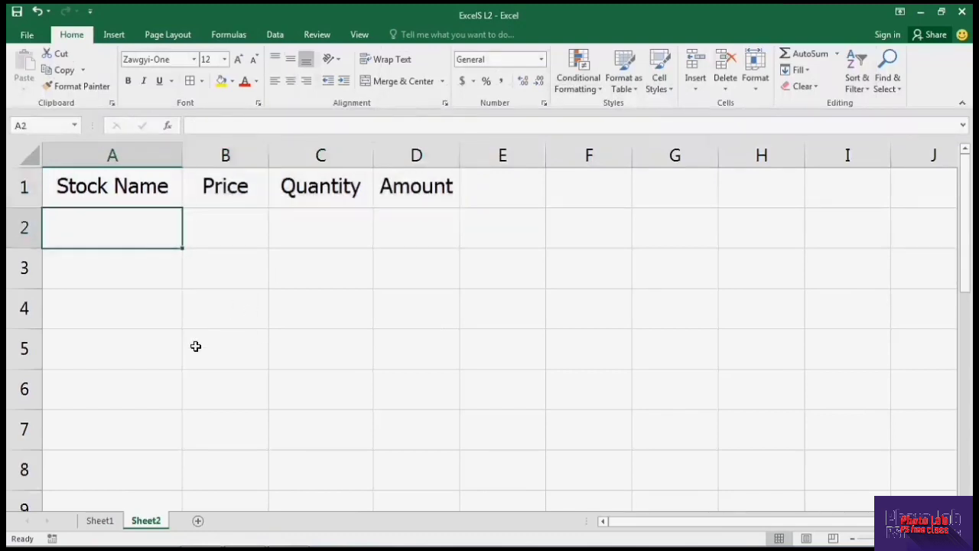
left_click(216, 233)
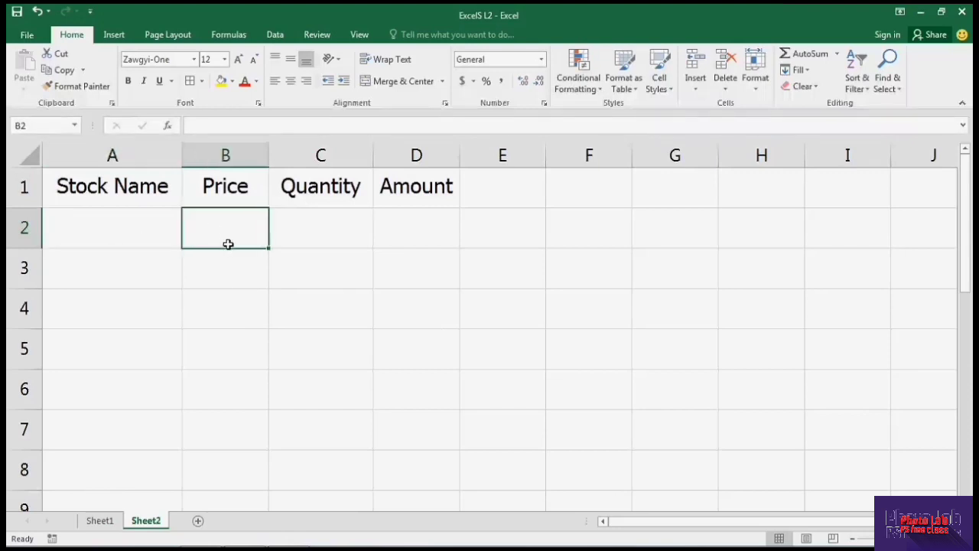
- Compare Sheet1's stock table with Sheet2's headings, ending on Sheet1
left_click(100, 521)
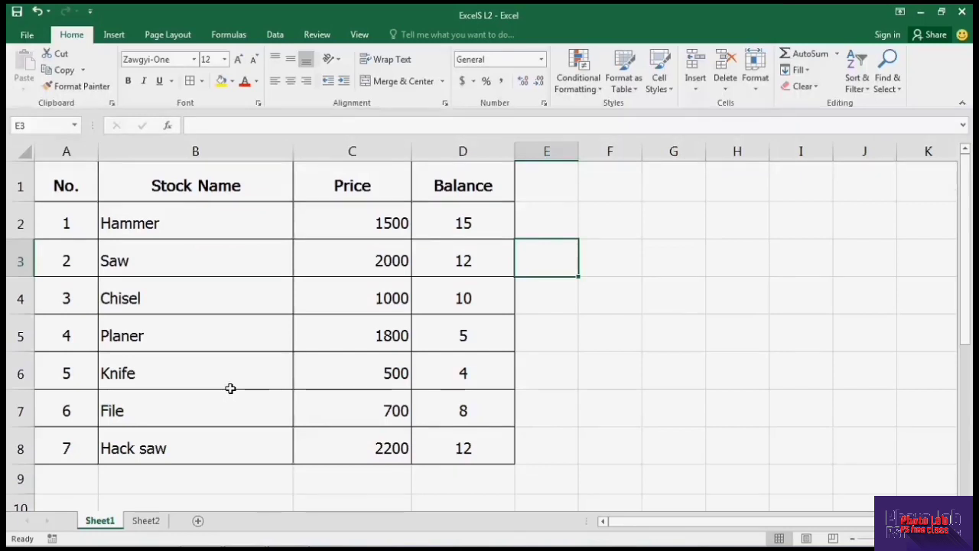
left_click(145, 521)
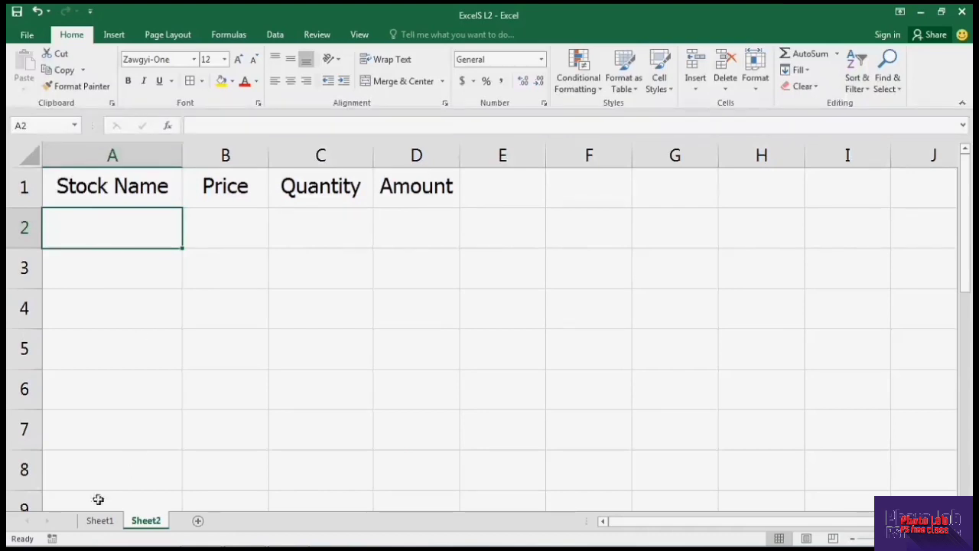
left_click(102, 522)
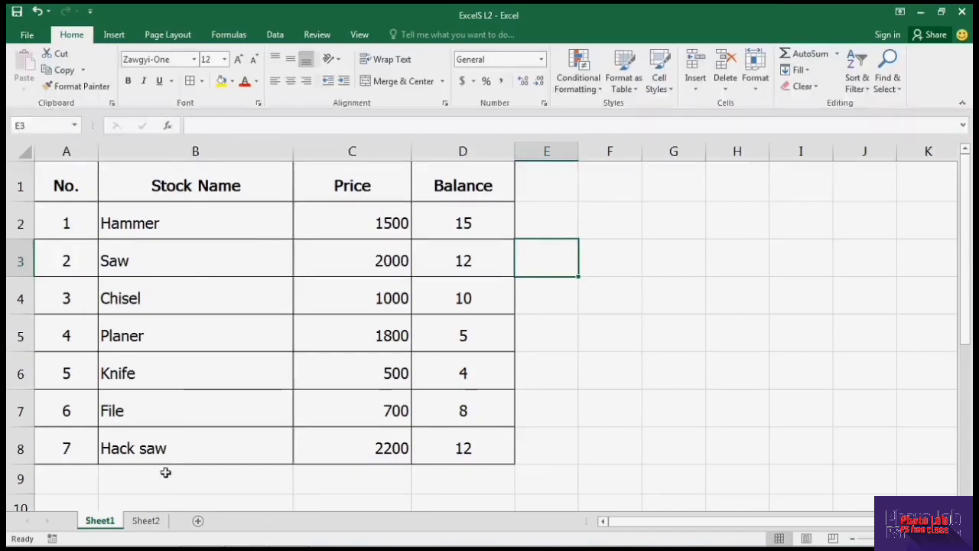
left_click(148, 520)
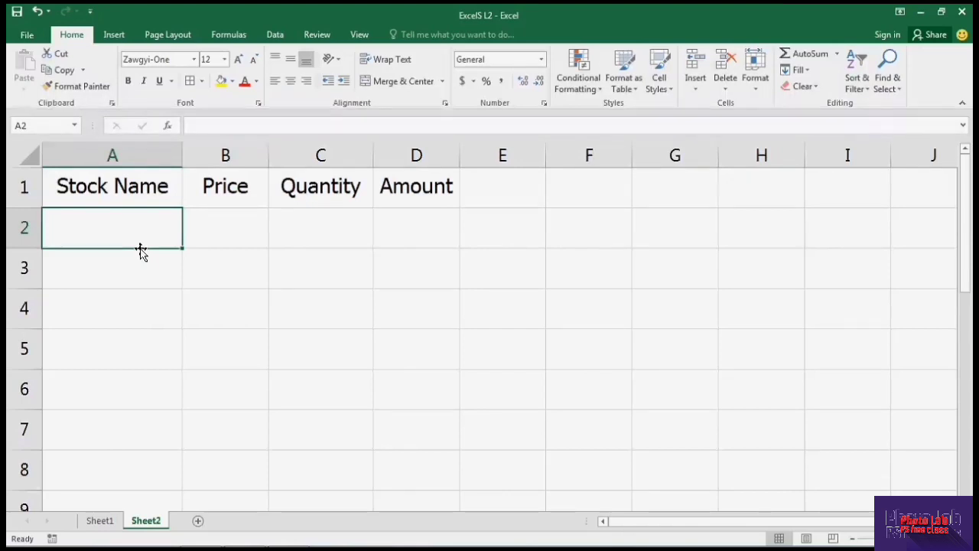
left_click(102, 521)
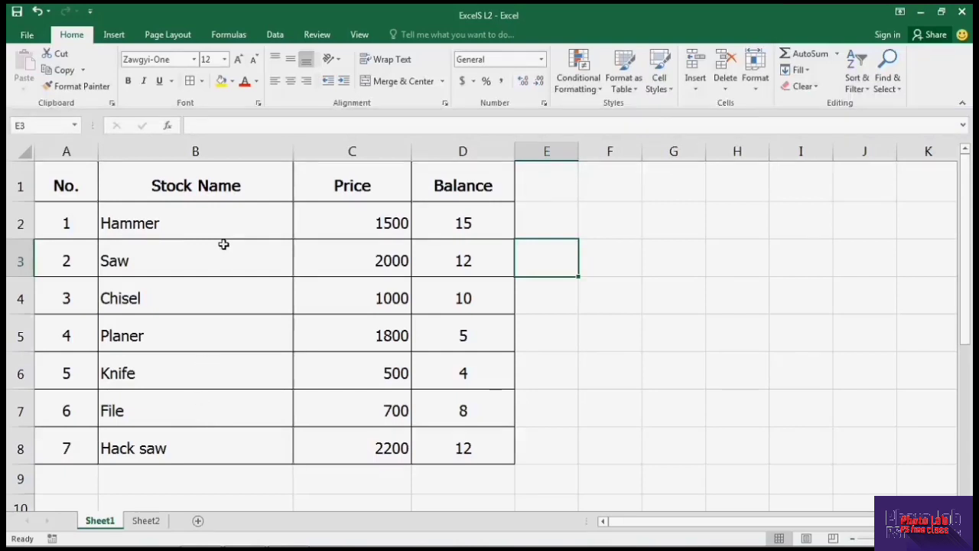
- Define the name sname referring to the stock names Sheet1!$B$2:$B$8
left_click_drag(214, 222, 205, 435)
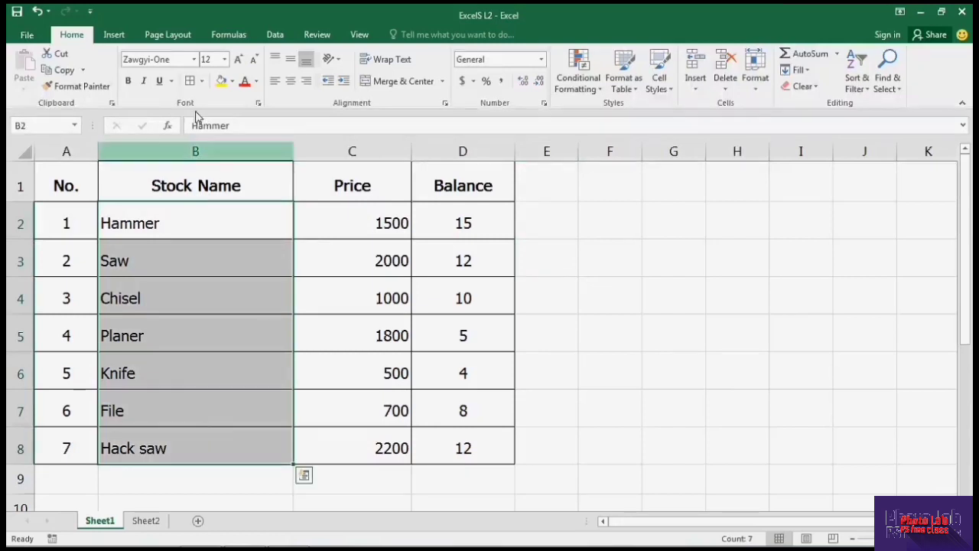
left_click(229, 35)
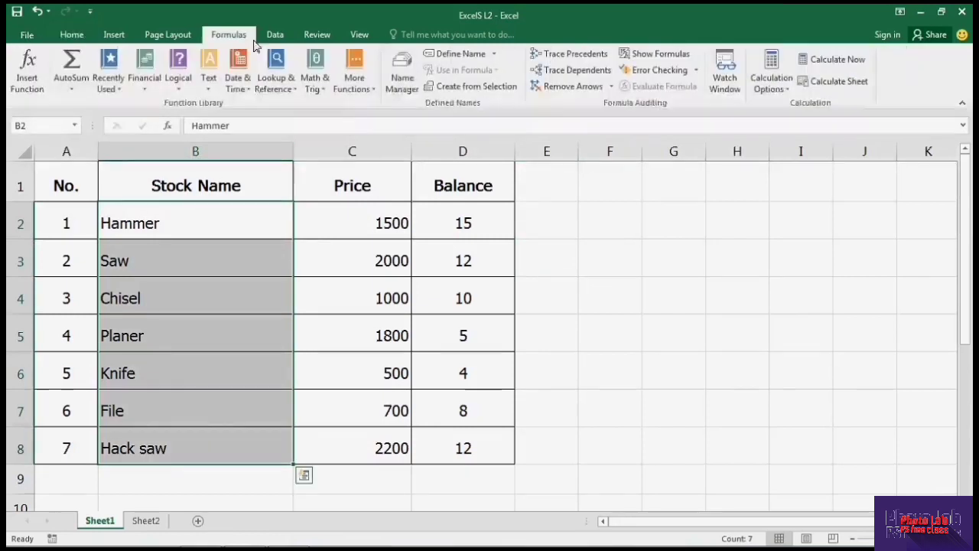
left_click(404, 69)
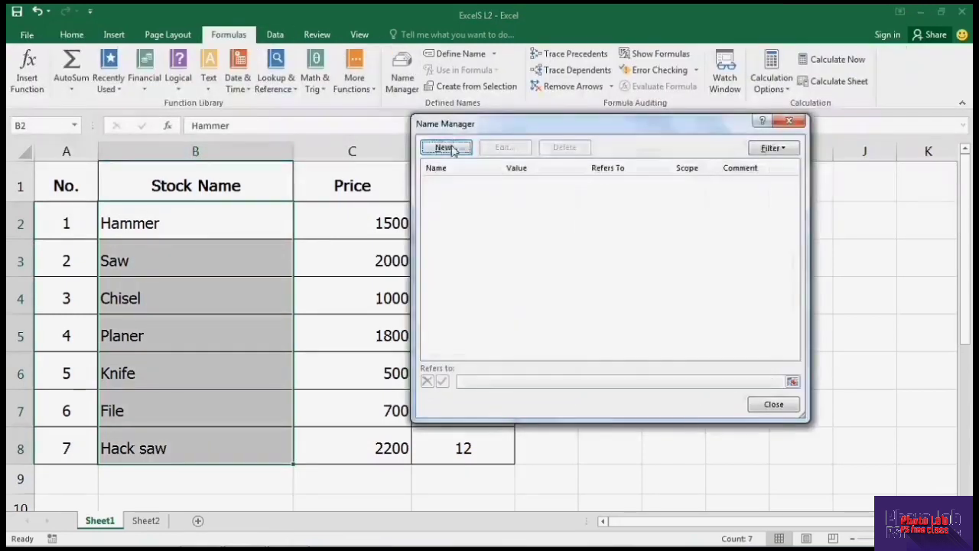
left_click(450, 151)
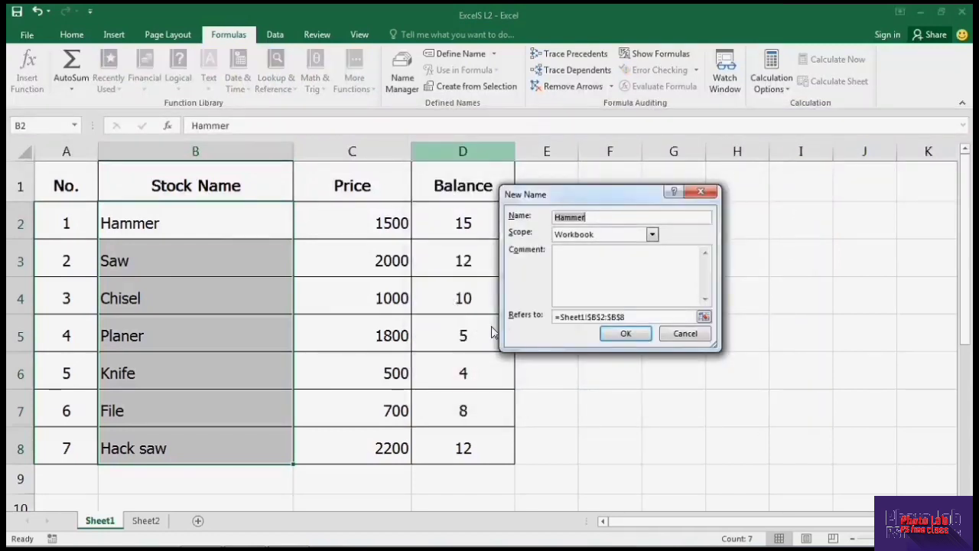
type("sna")
type("m")
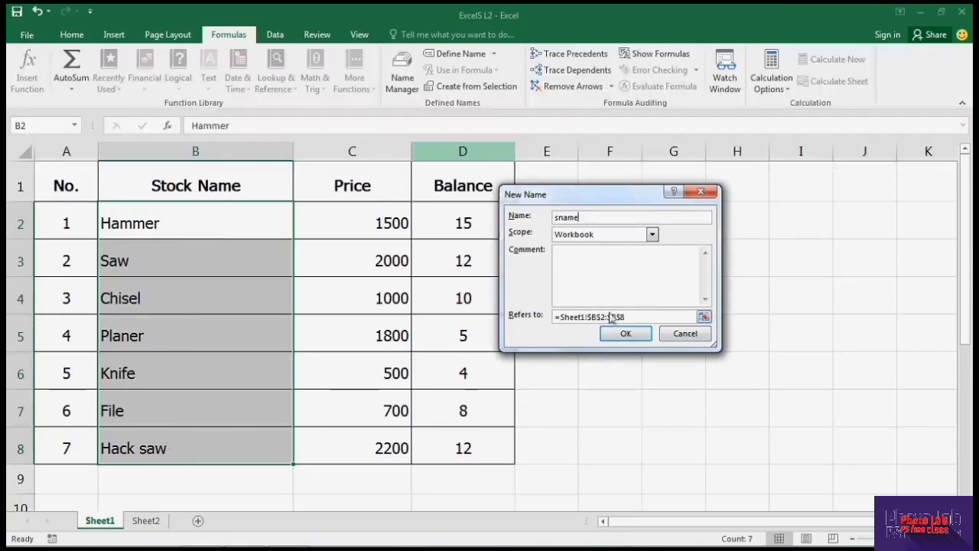
left_click(704, 318)
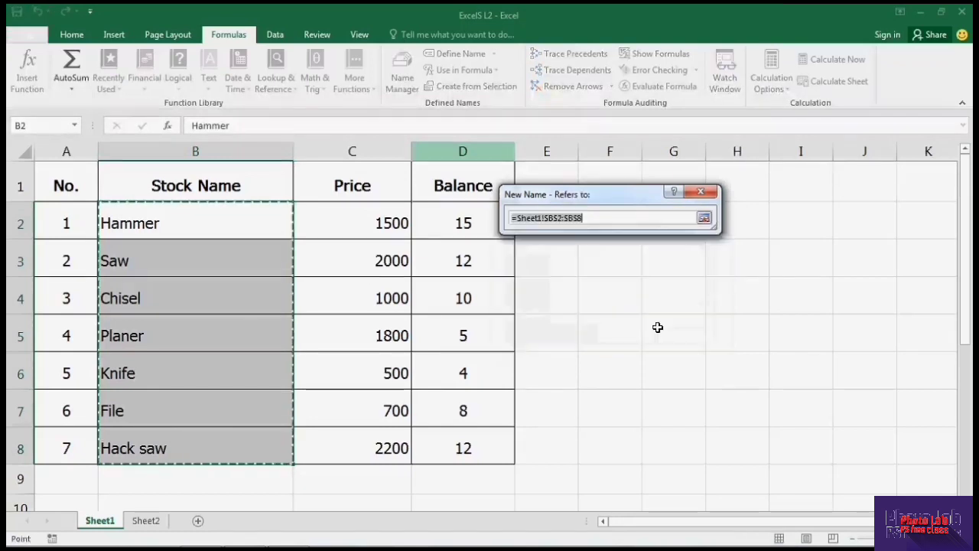
left_click_drag(201, 221, 196, 448)
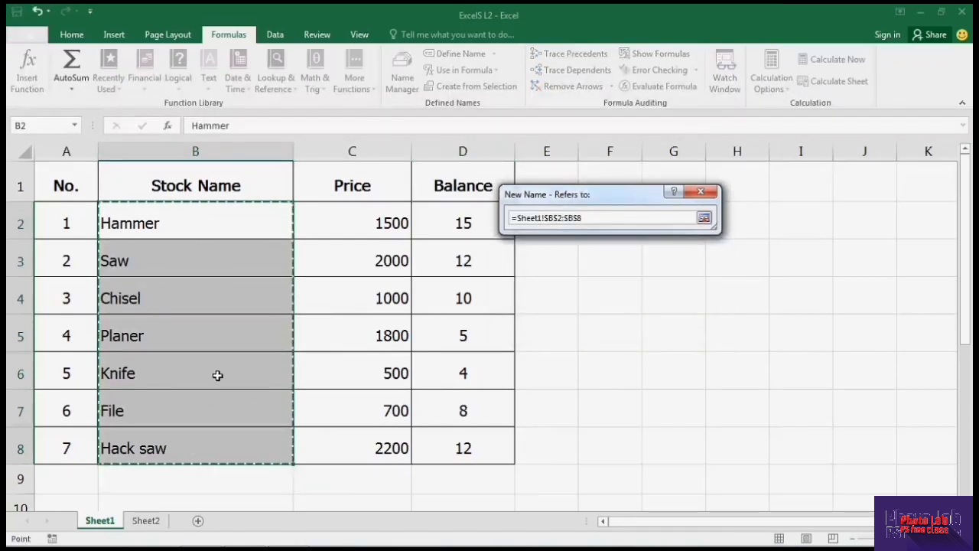
left_click(704, 218)
left_click(625, 337)
key("ctrl+F3")
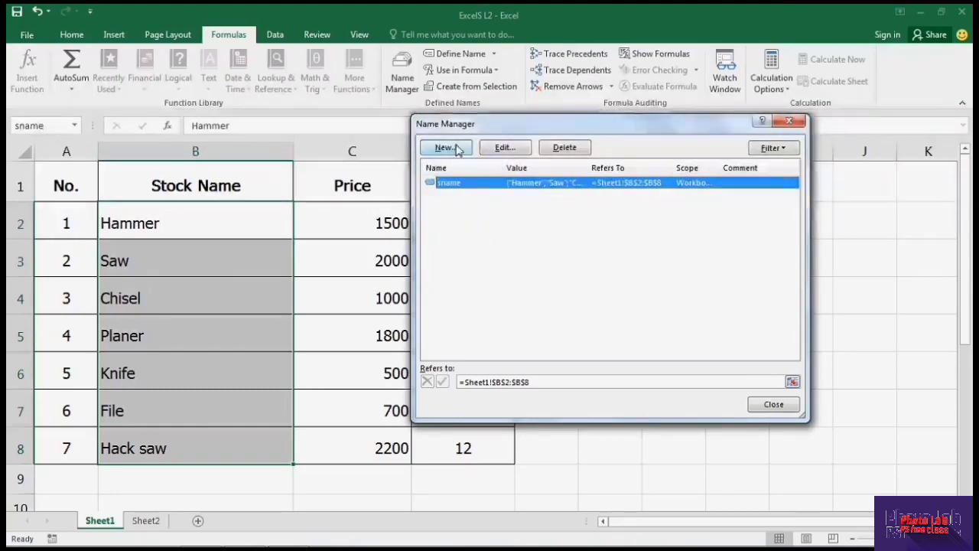
left_click(446, 147)
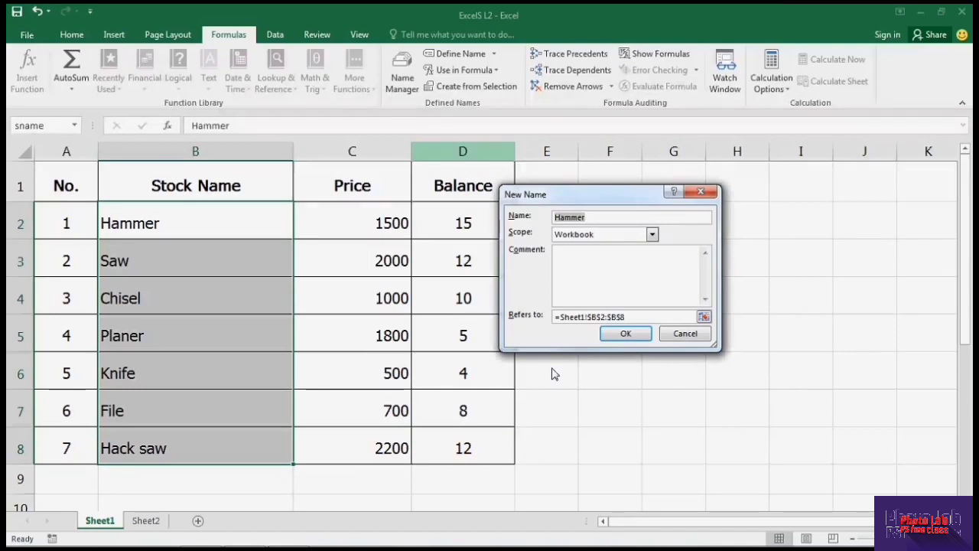
- Create the name stock for Sheet1!$B$2:$D$8 and close the Name Manager
type("stock")
left_click(704, 317)
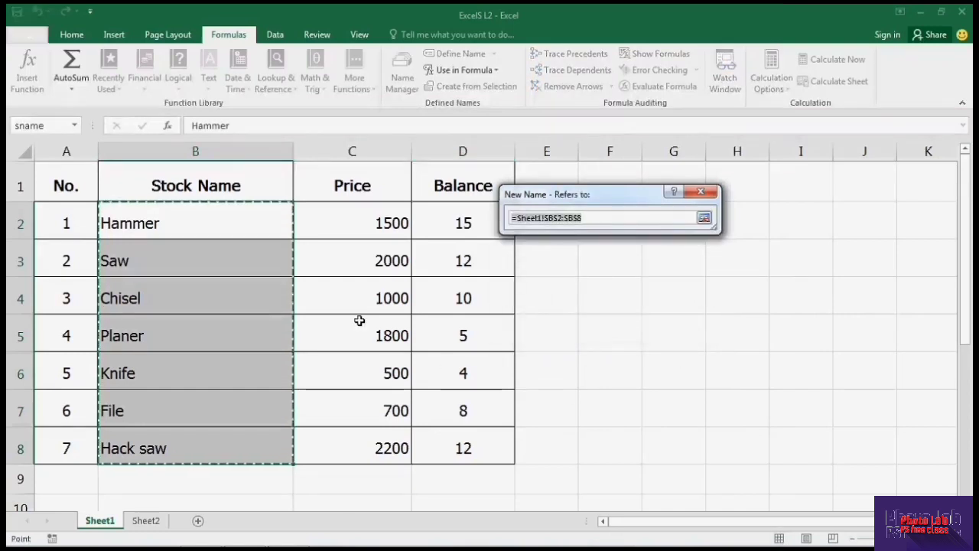
left_click_drag(193, 222, 433, 443)
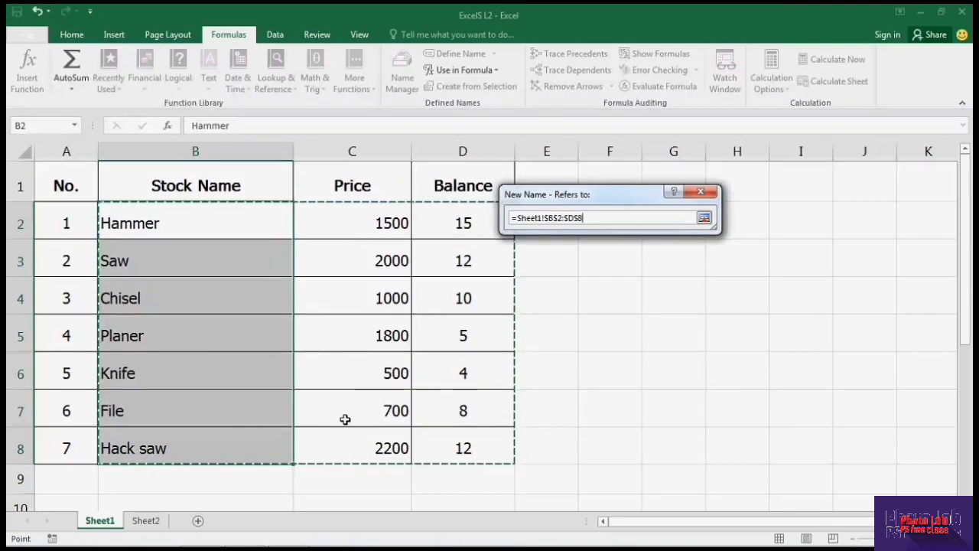
left_click(704, 219)
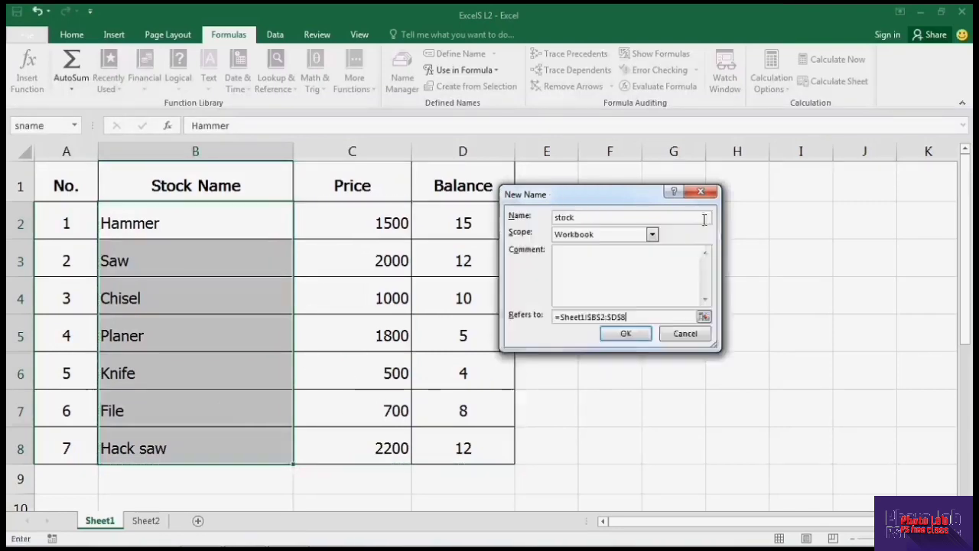
left_click(625, 335)
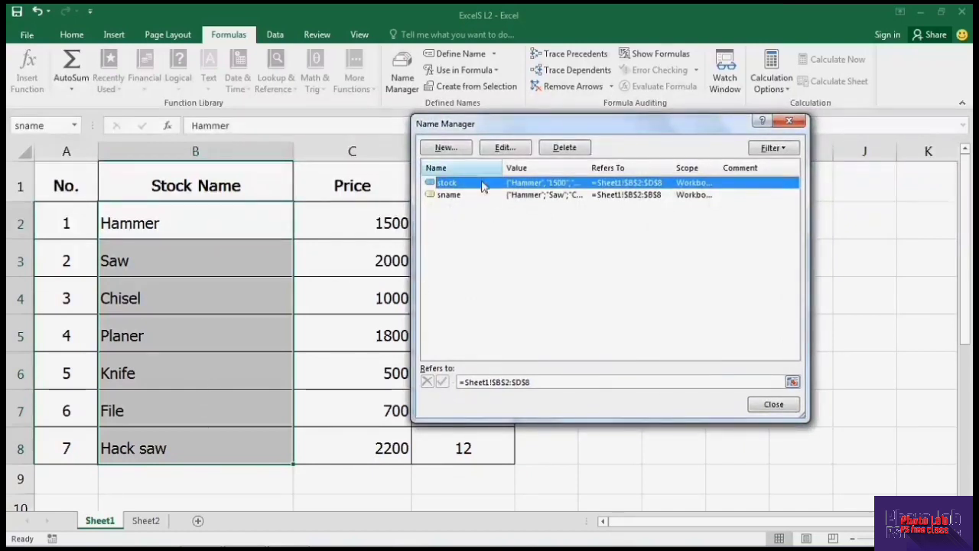
left_click(769, 408)
- Give Sheet2's A2 list data validation, beginning to enter the =sname source
left_click(548, 306)
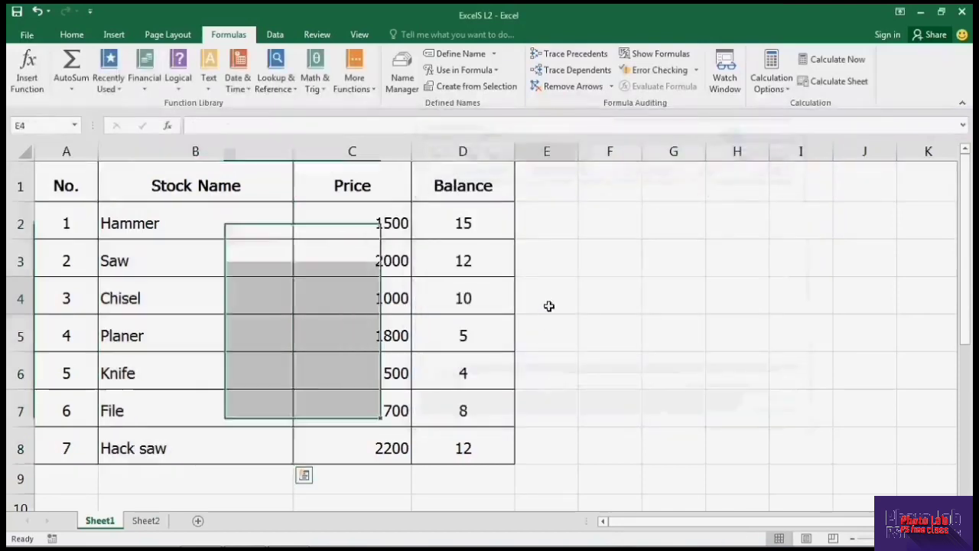
left_click(145, 521)
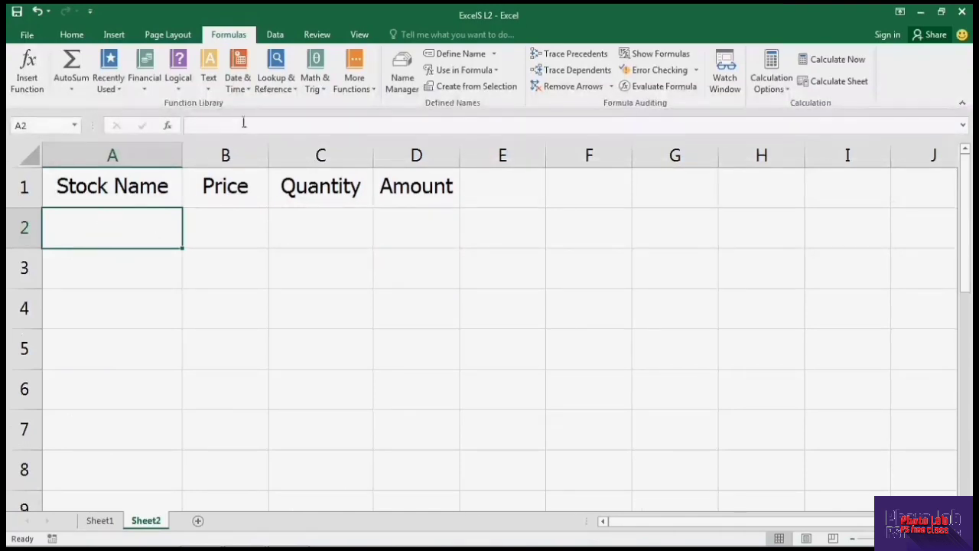
left_click(276, 34)
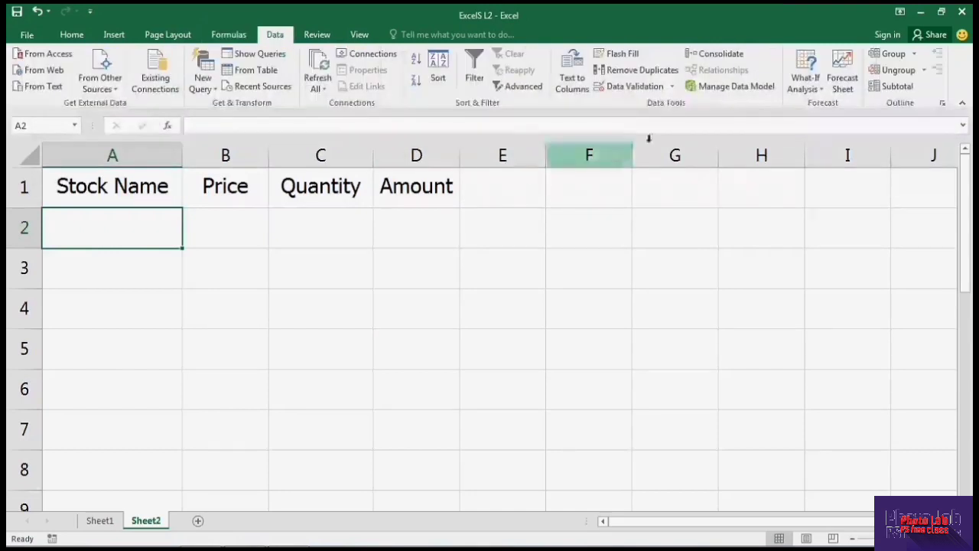
left_click(672, 87)
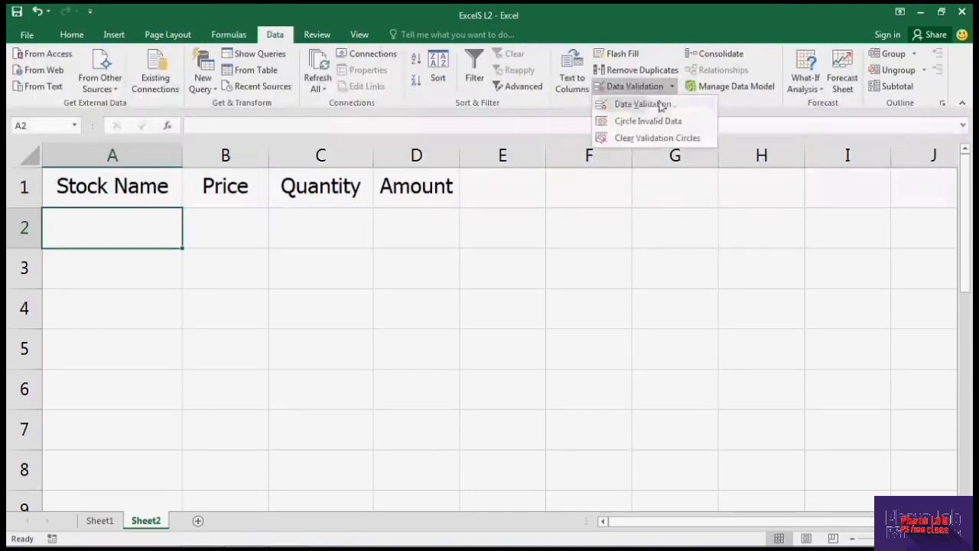
left_click(652, 107)
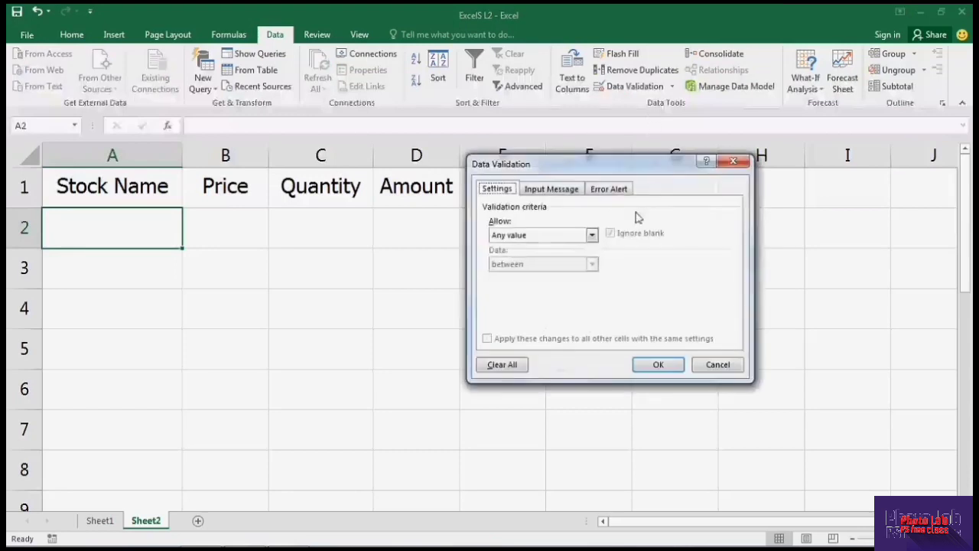
left_click(594, 237)
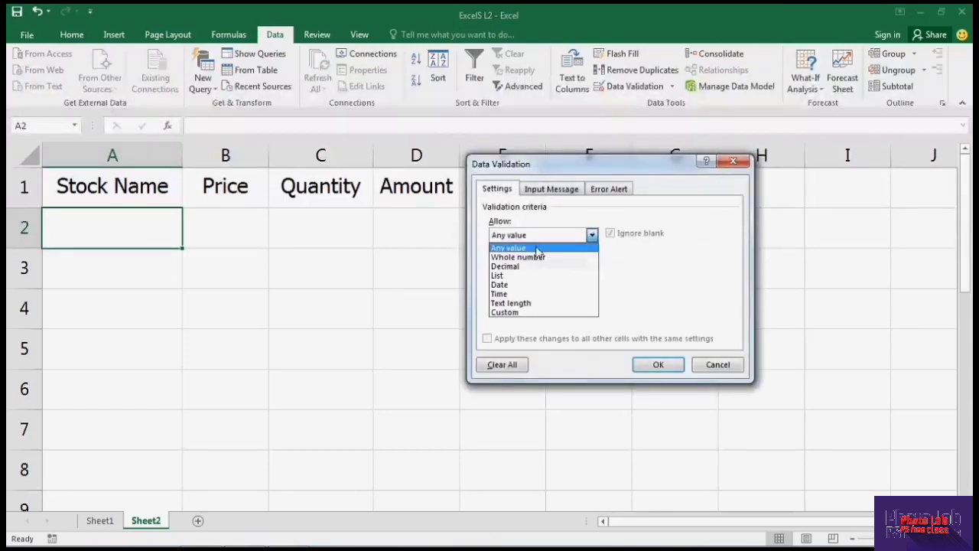
left_click(497, 277)
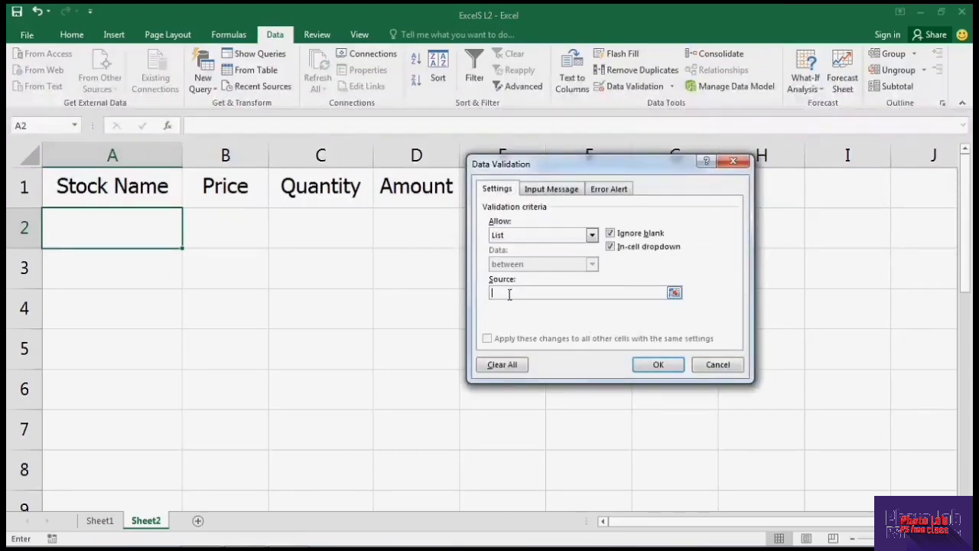
left_click(510, 293)
type("=snam")
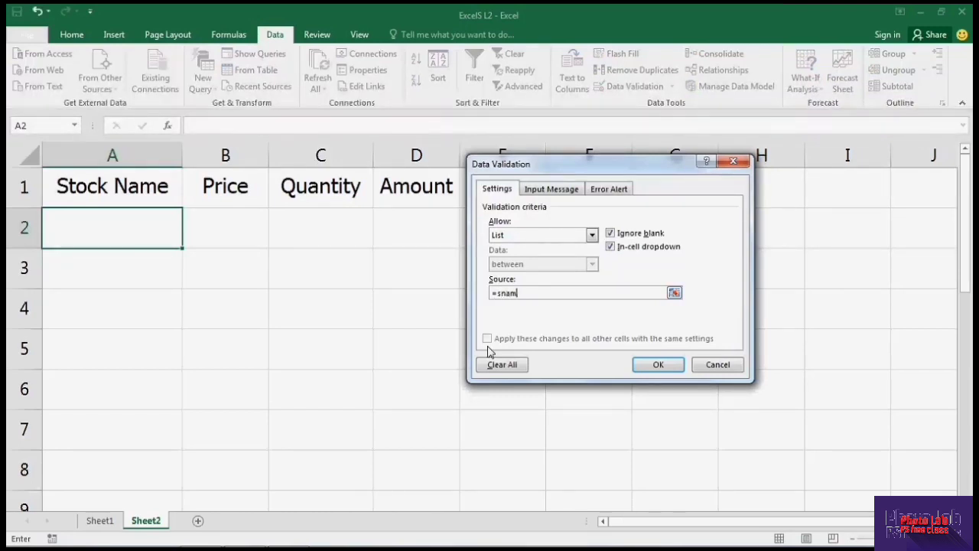
type("e")
left_click(660, 365)
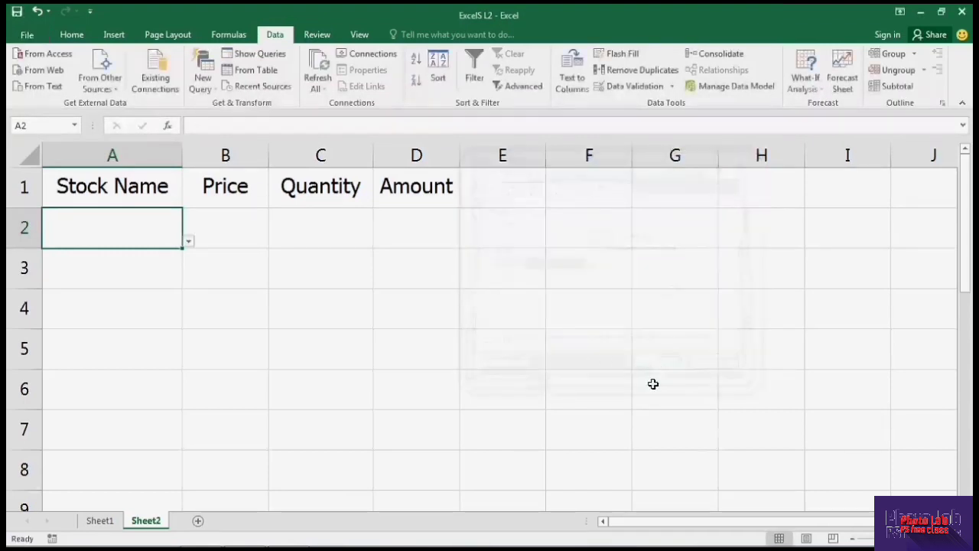
left_click(297, 278)
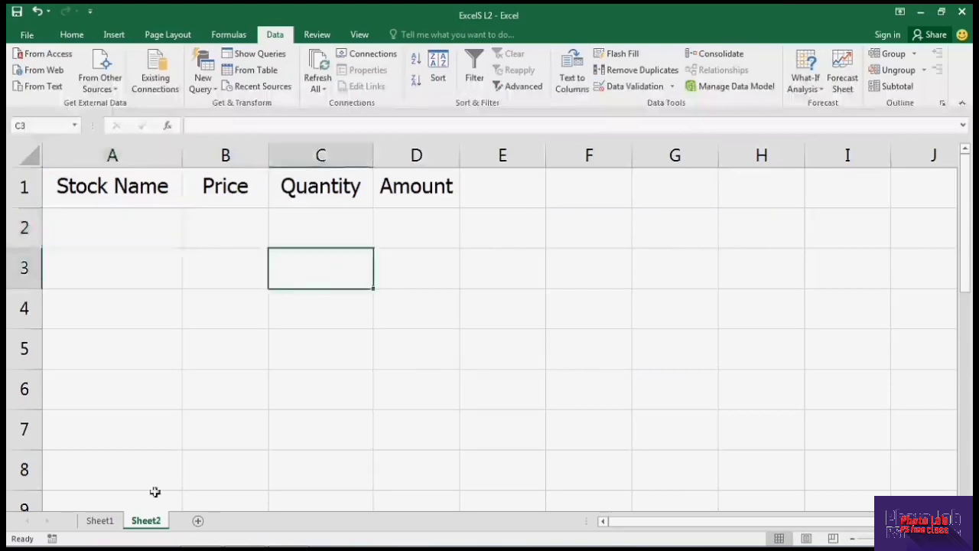
left_click(101, 519)
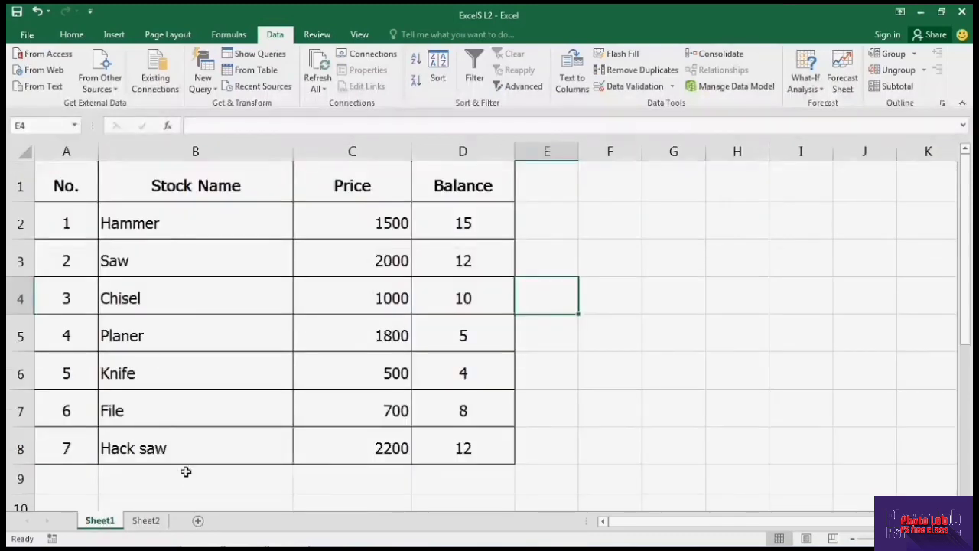
left_click(145, 521)
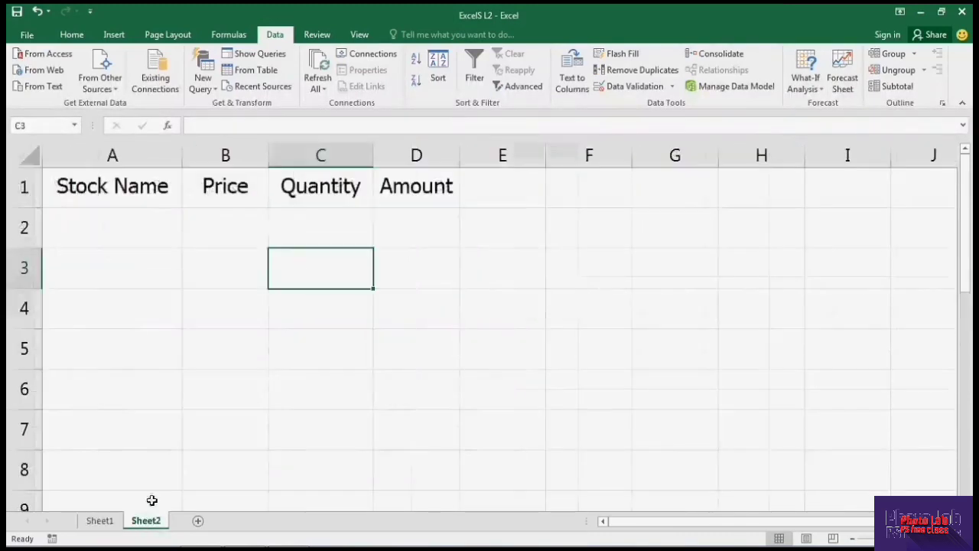
left_click(100, 520)
left_click(150, 523)
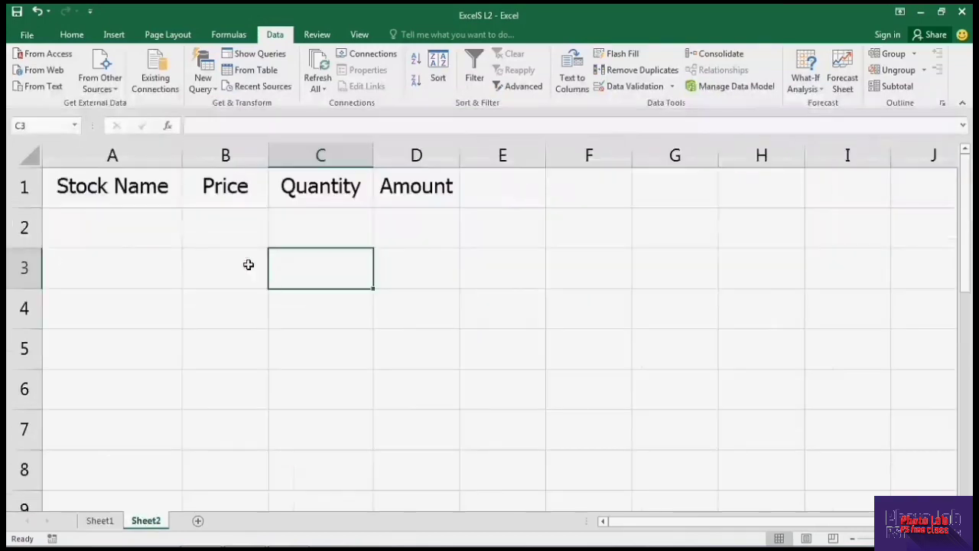
left_click(116, 238)
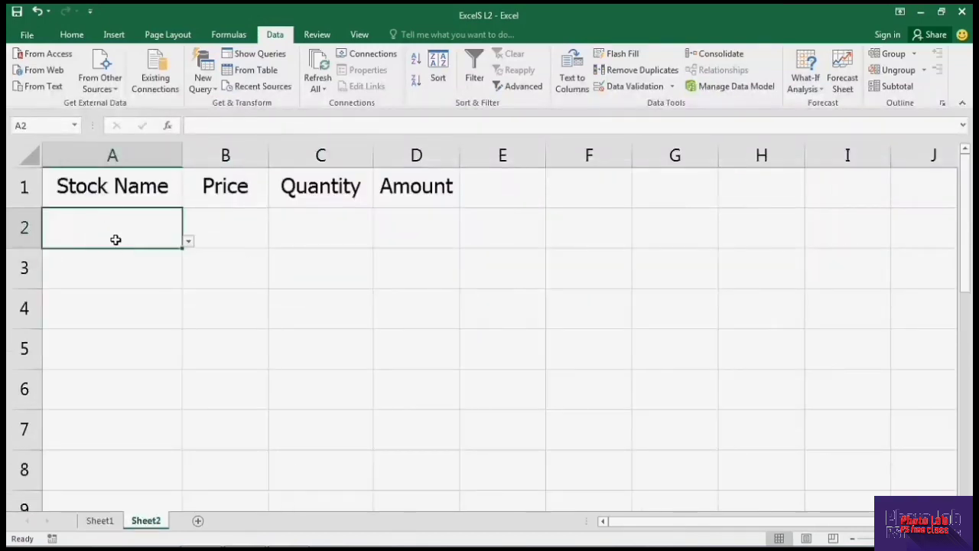
left_click(189, 243)
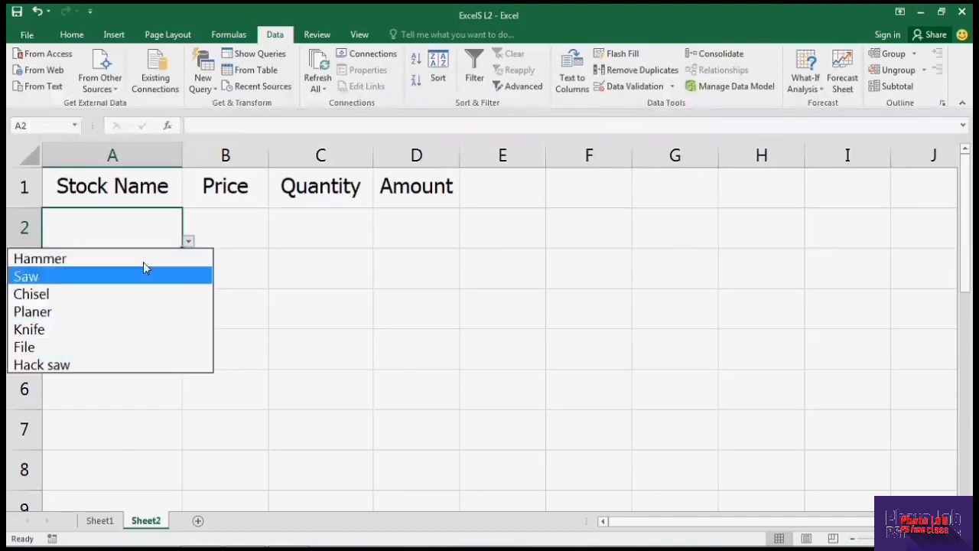
left_click(158, 224)
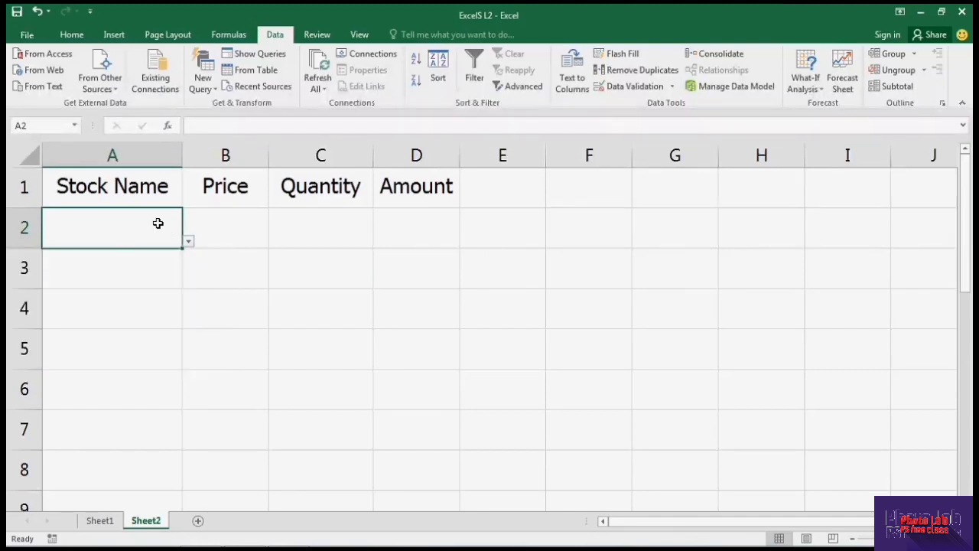
left_click(218, 224)
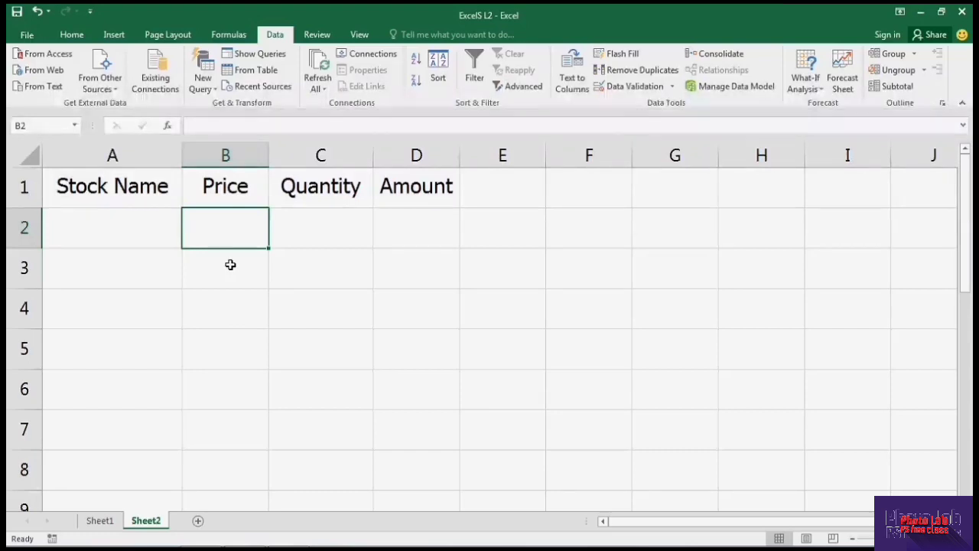
- Enter =vlookup(A2,stock,2) in B2
type("=")
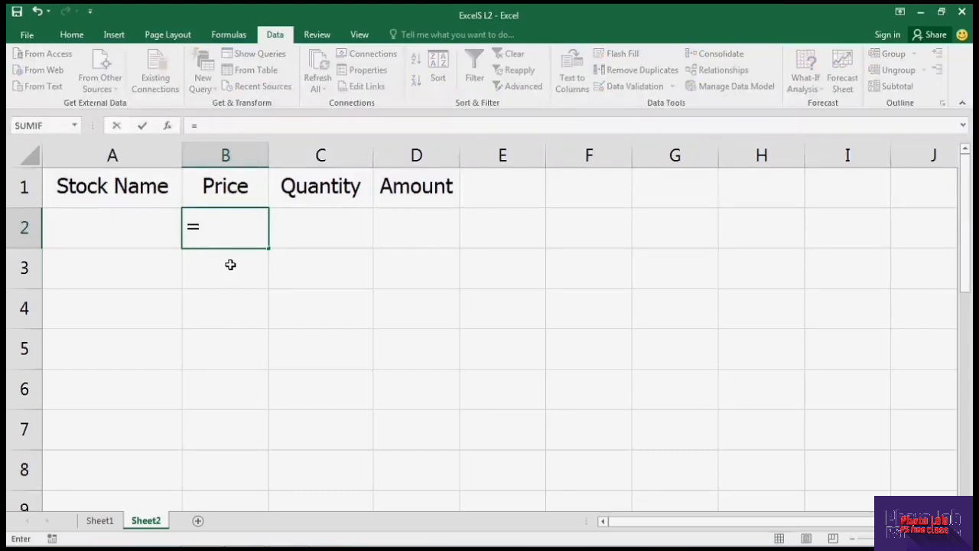
type("vloo")
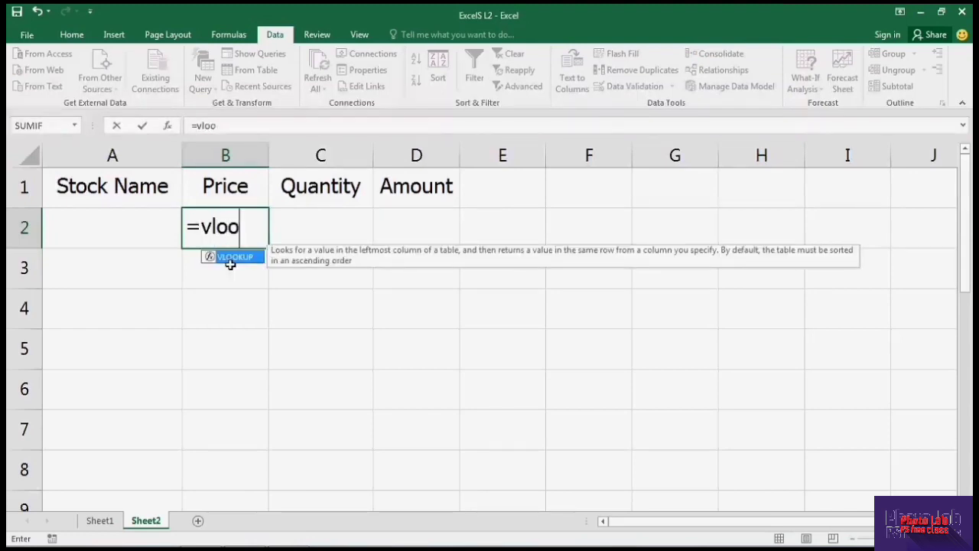
type("kup")
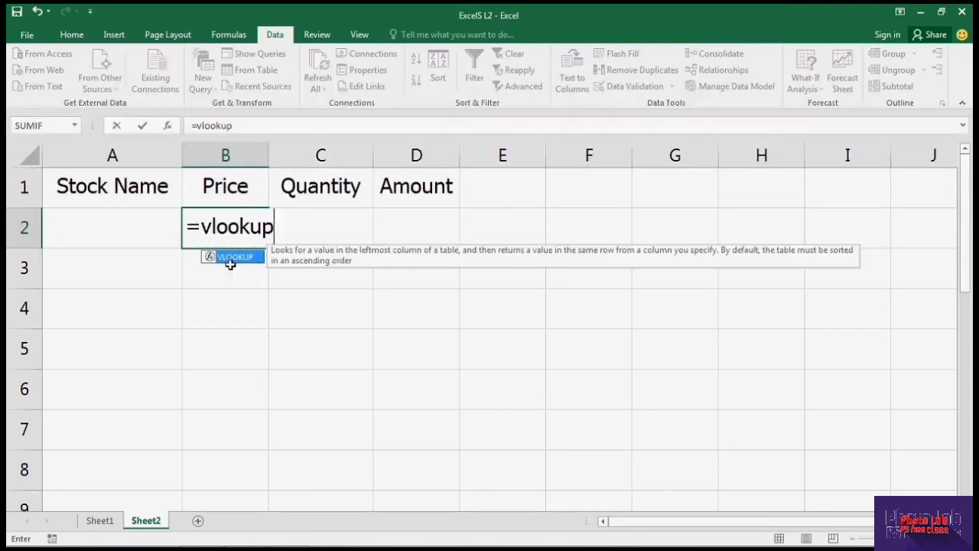
type("(")
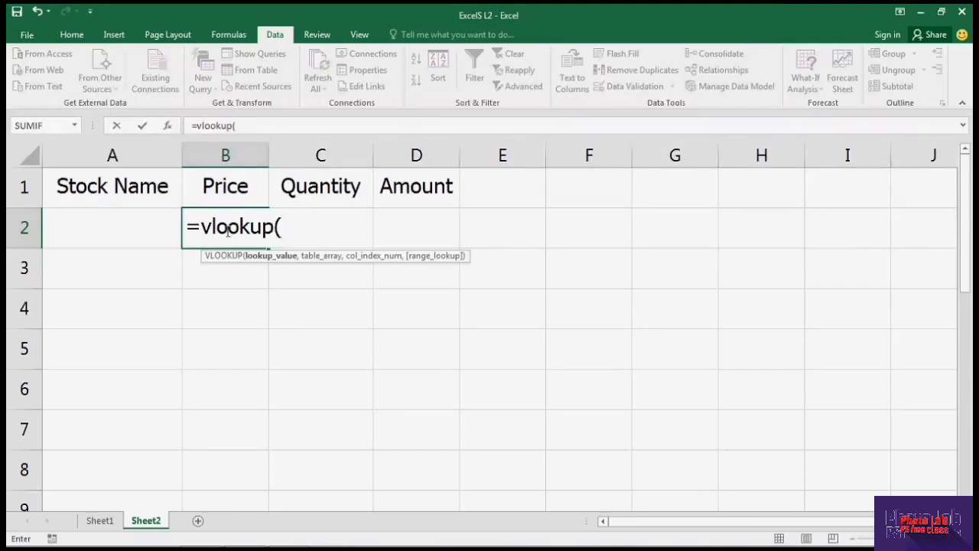
left_click(108, 236)
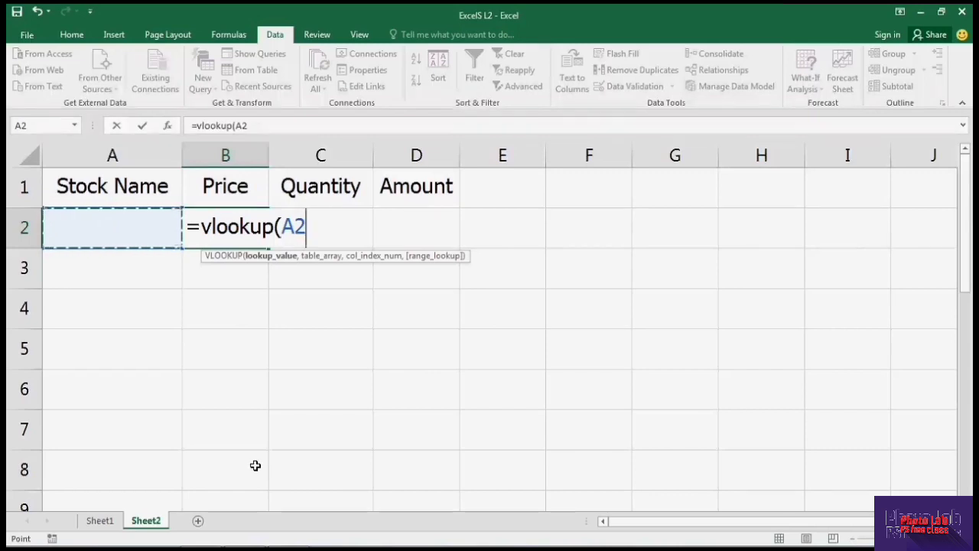
type(",")
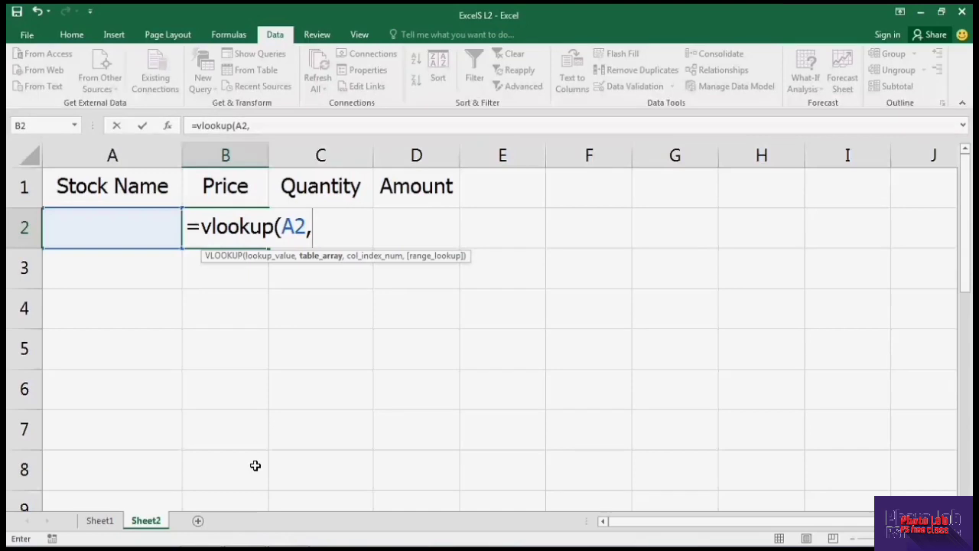
type("st")
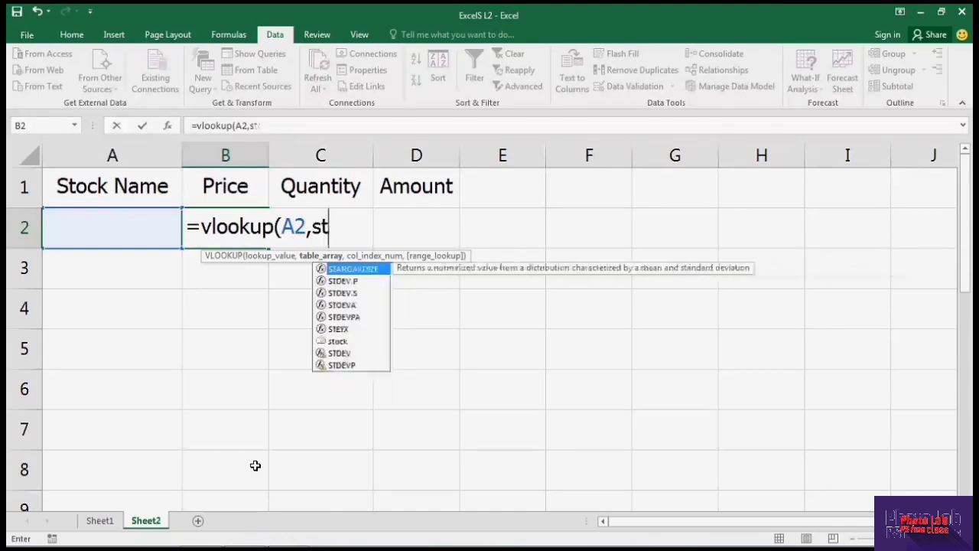
type("ock,")
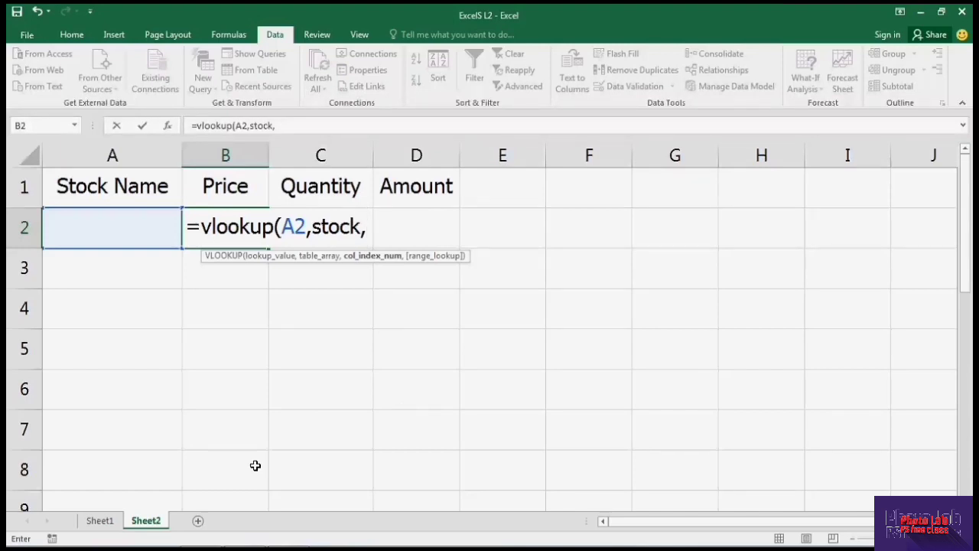
type("2")
type(")")
key("Return")
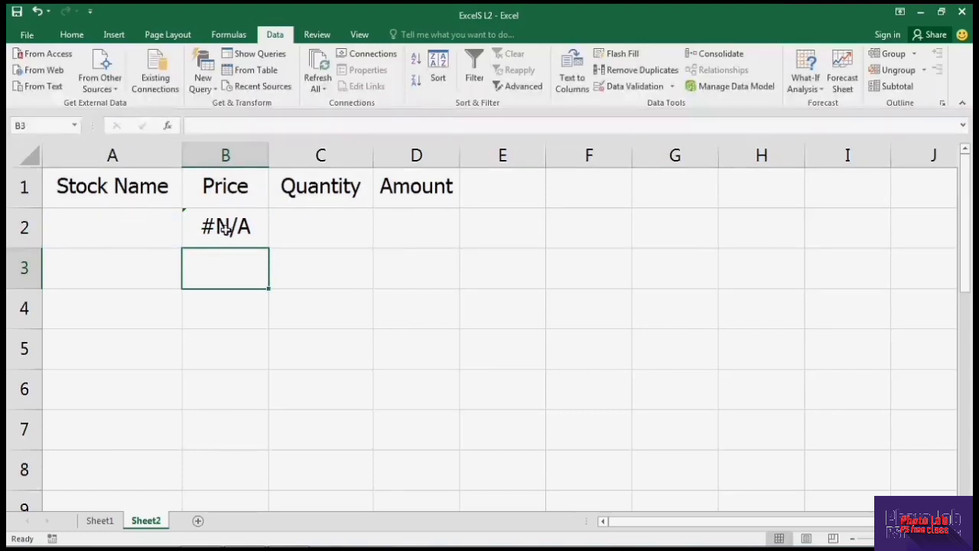
- Choose Chisel from A2's dropdown, then switch to Sheet1
left_click(168, 227)
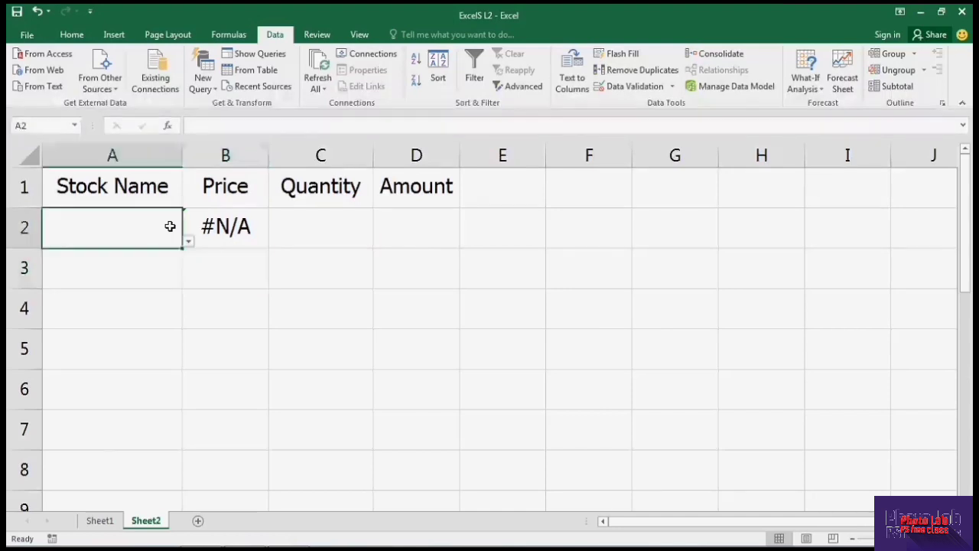
left_click(188, 242)
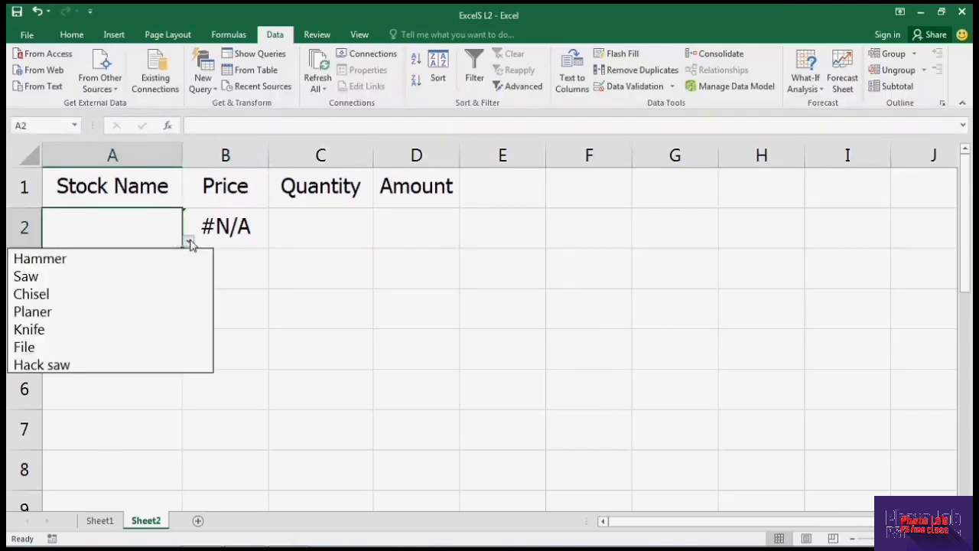
left_click(50, 294)
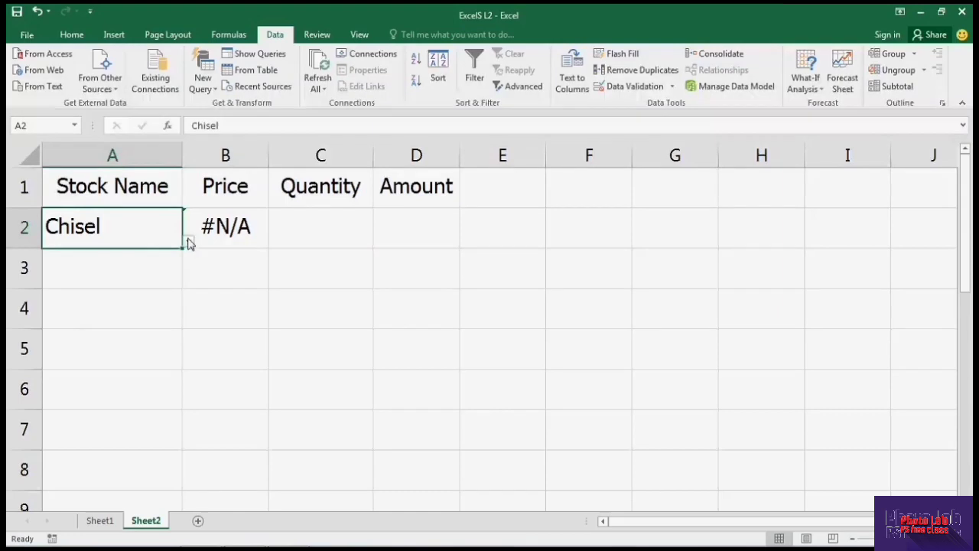
left_click(197, 262)
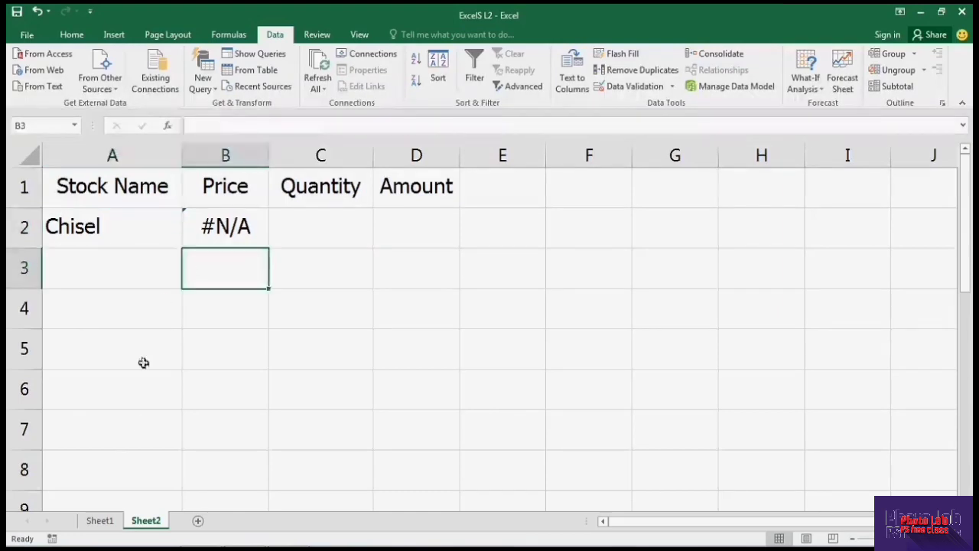
left_click(107, 525)
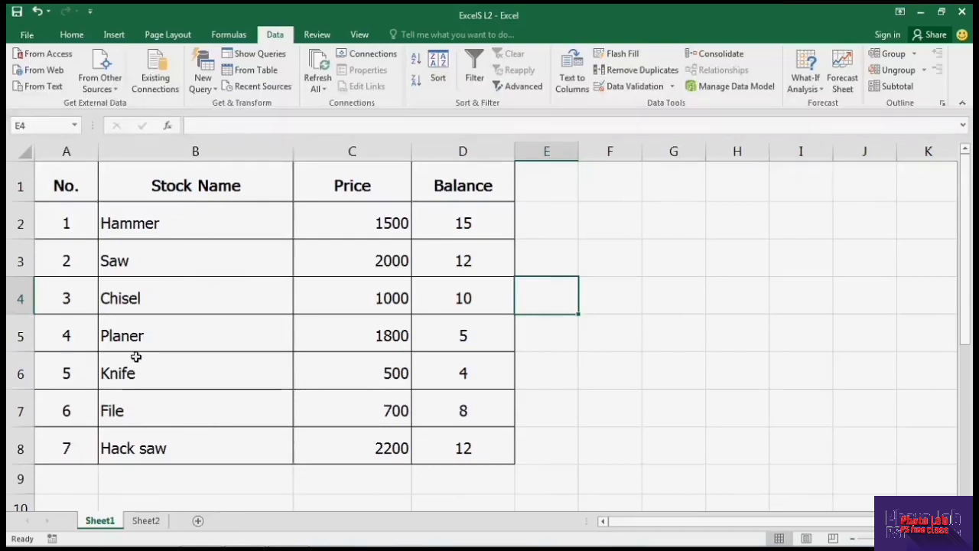
- Sort the B2:D8 stock table A to Z by Stock Name
left_click_drag(197, 226, 431, 446)
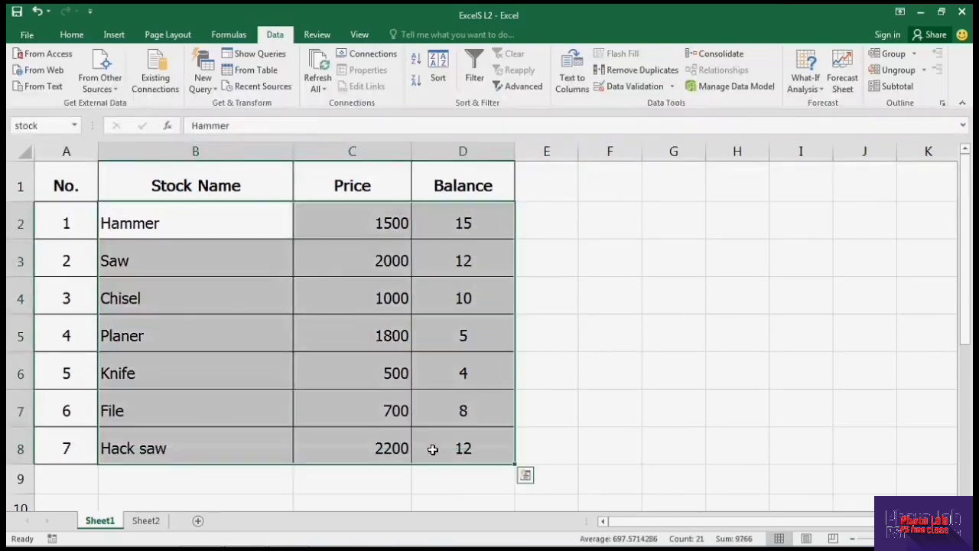
left_click(441, 71)
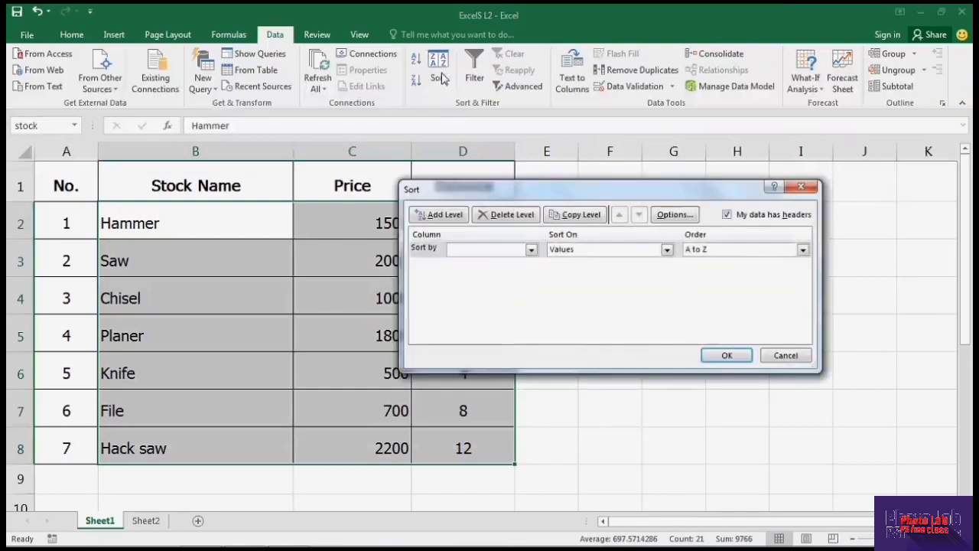
left_click(531, 251)
left_click(474, 263)
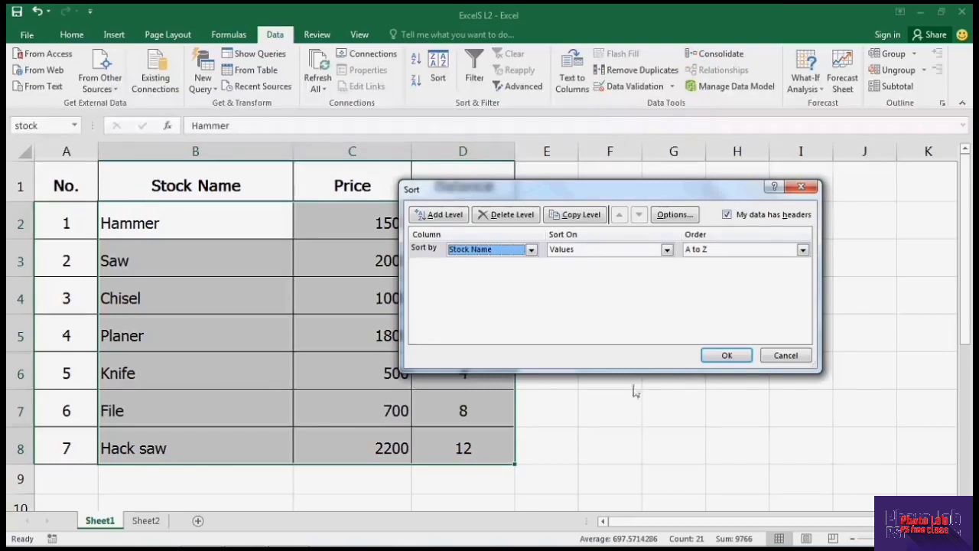
left_click(727, 358)
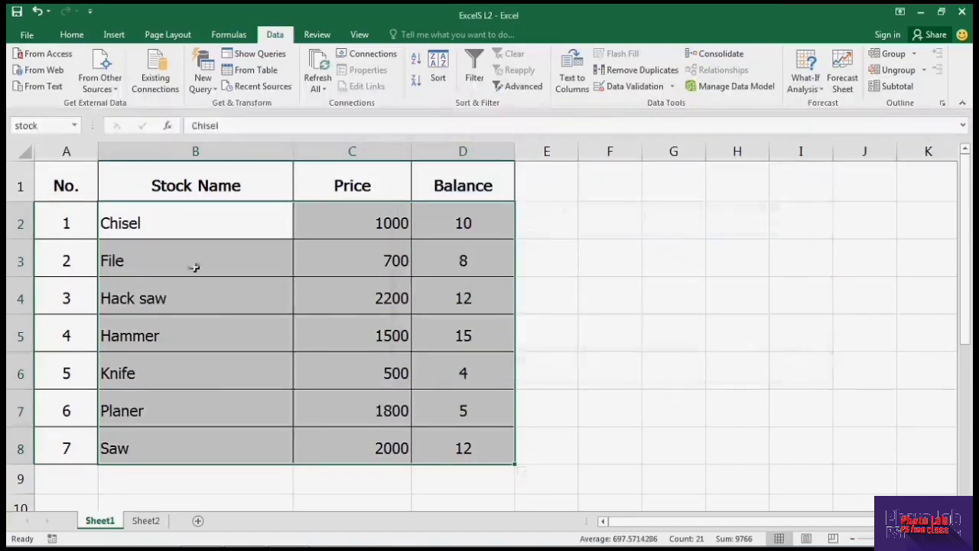
left_click(219, 301)
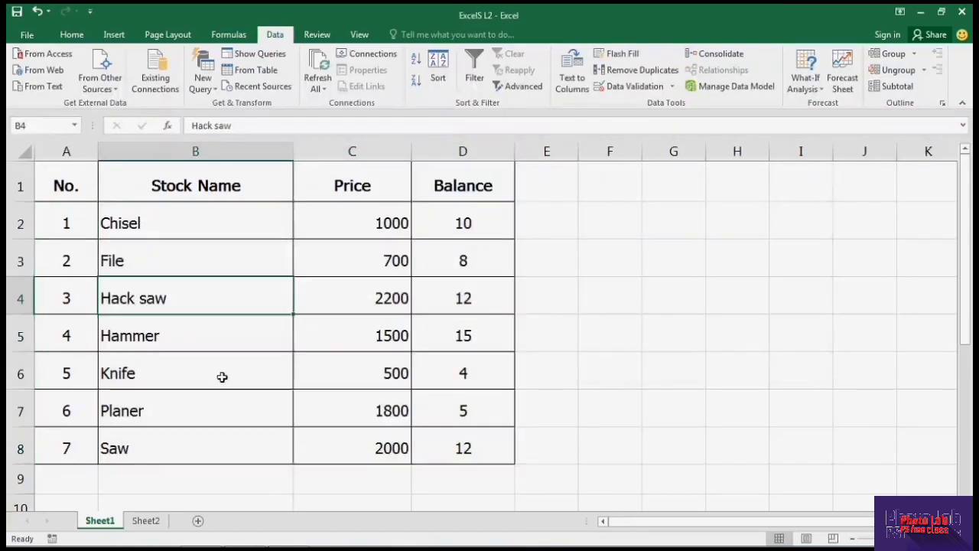
- Compare the prices on Sheet2 against the Sheet1 stock table, then select Sheet2's A2
left_click(146, 520)
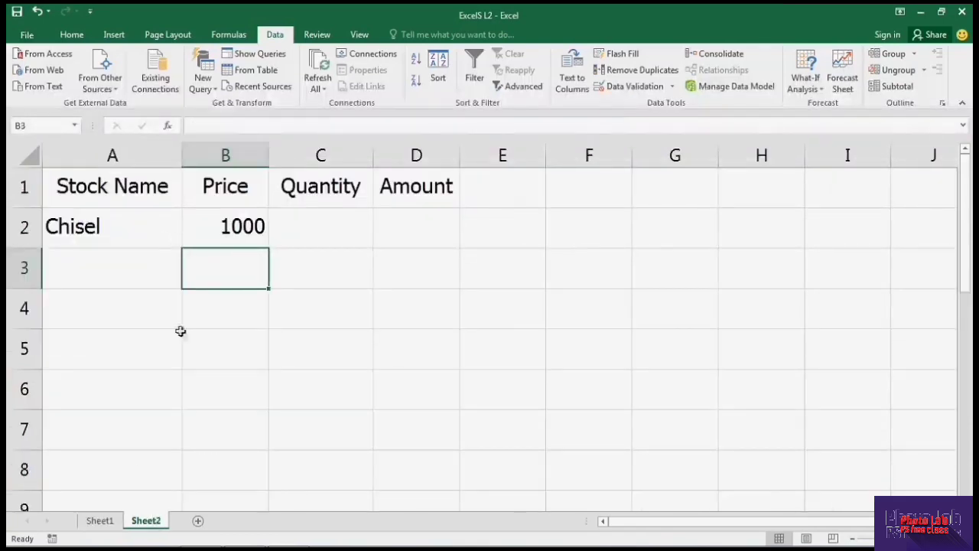
left_click(100, 520)
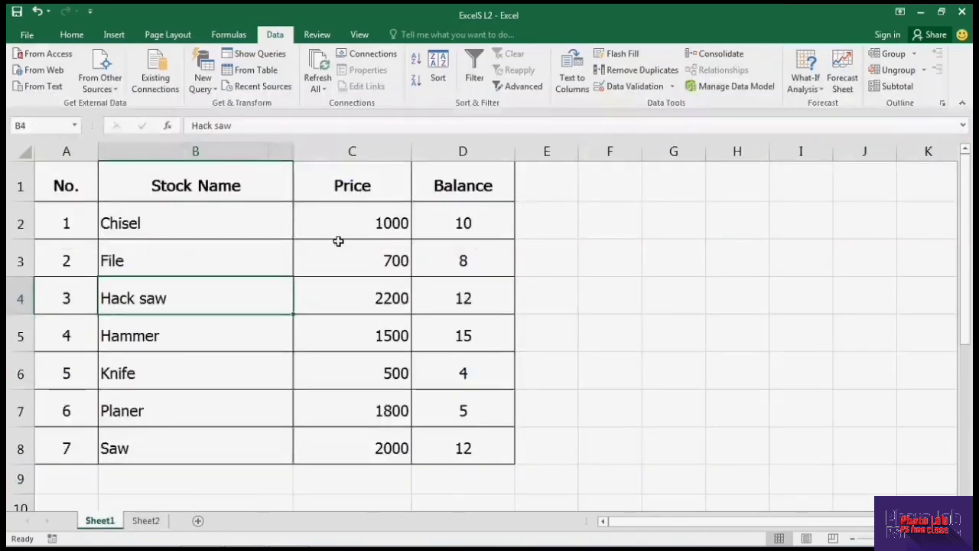
left_click(146, 520)
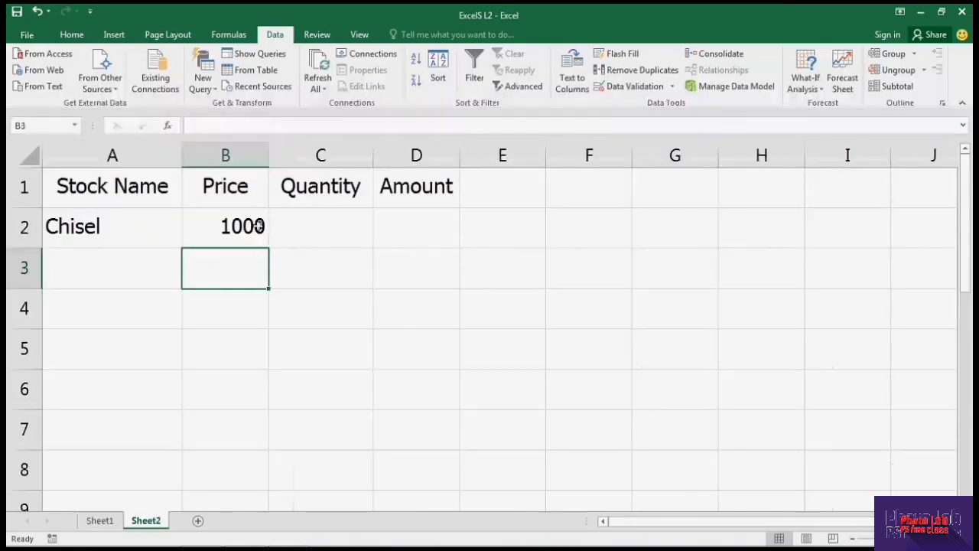
left_click(159, 226)
- Pick Hack saw, Hammer, Knife, and finally Planer from A2's stock-name dropdown
left_click(188, 243)
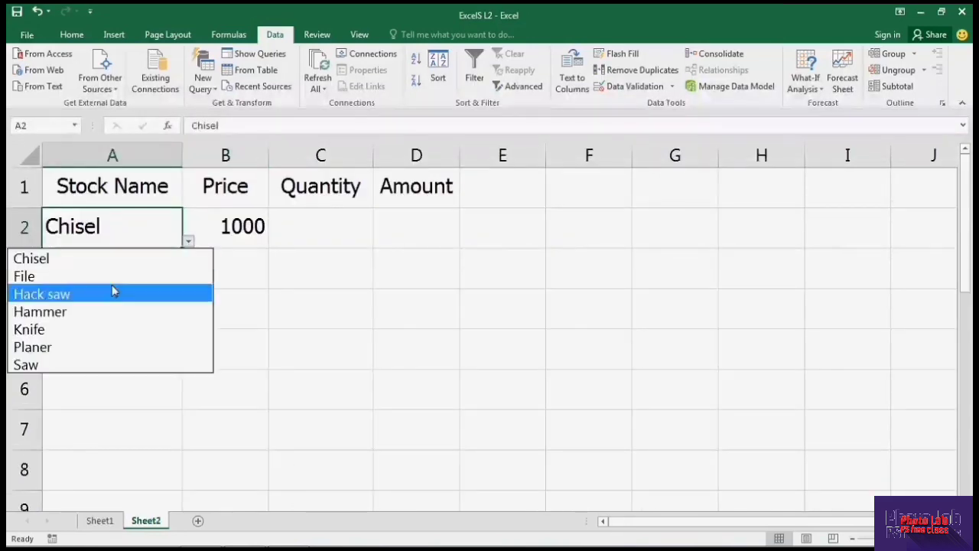
left_click(112, 289)
left_click(190, 243)
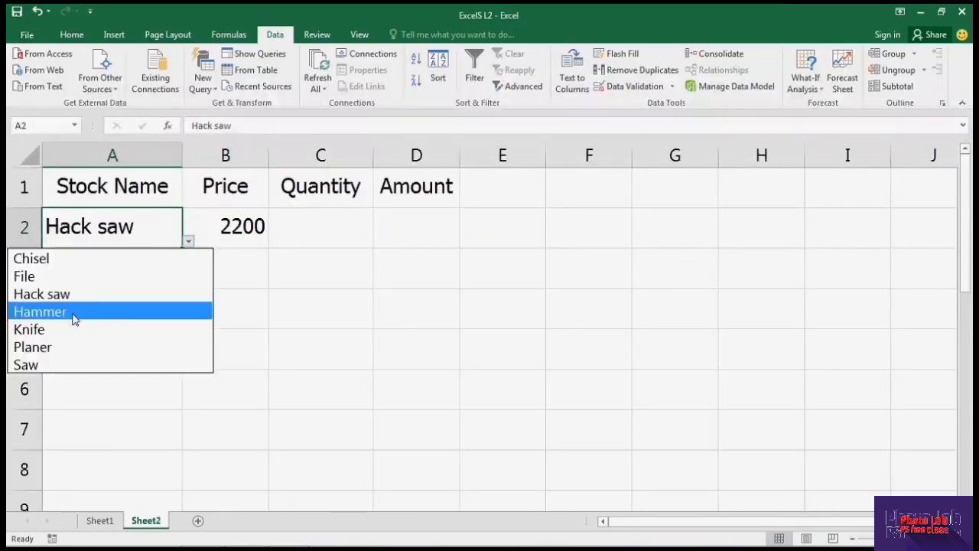
left_click(74, 312)
left_click(189, 243)
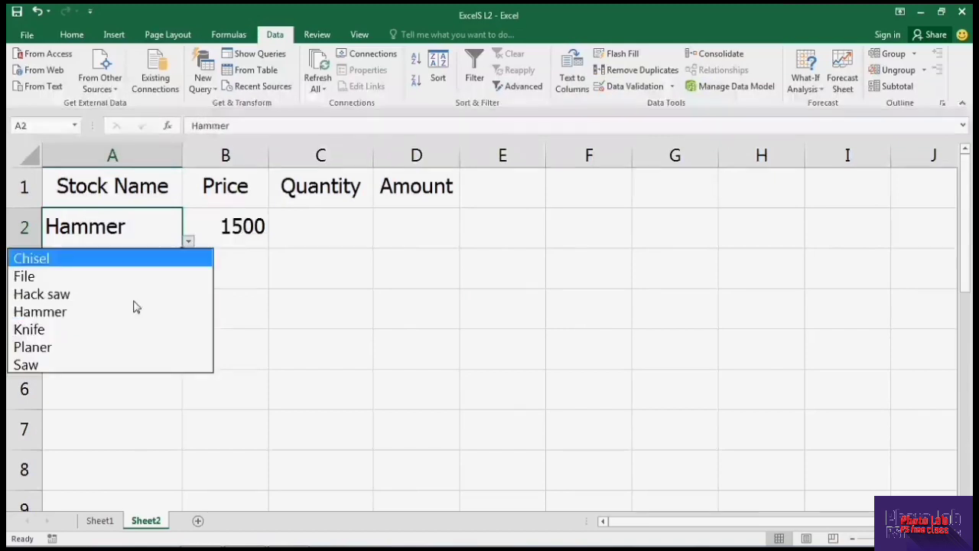
left_click(99, 333)
left_click(189, 241)
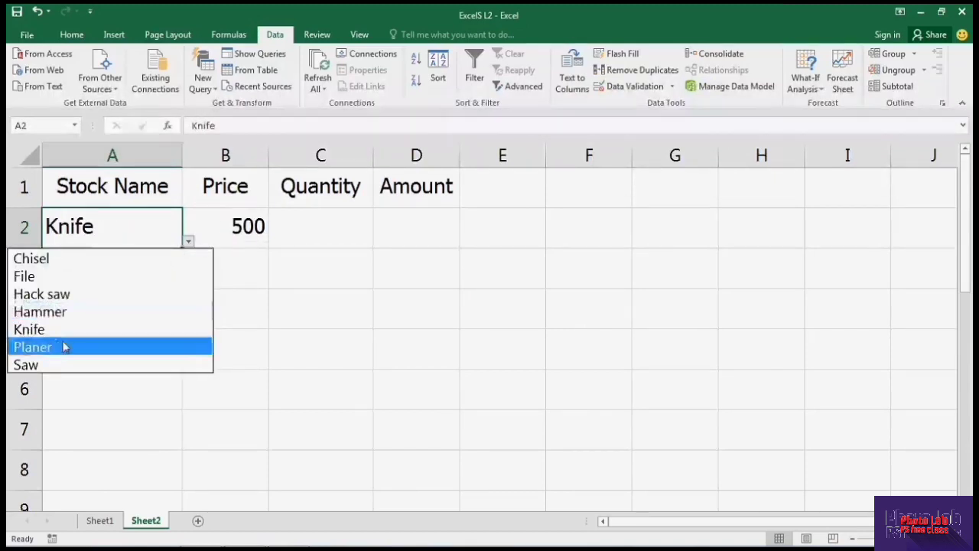
left_click(65, 347)
- Inspect B2's VLOOKUP formula and confirm it returns 1800 for Planer
left_click(244, 230)
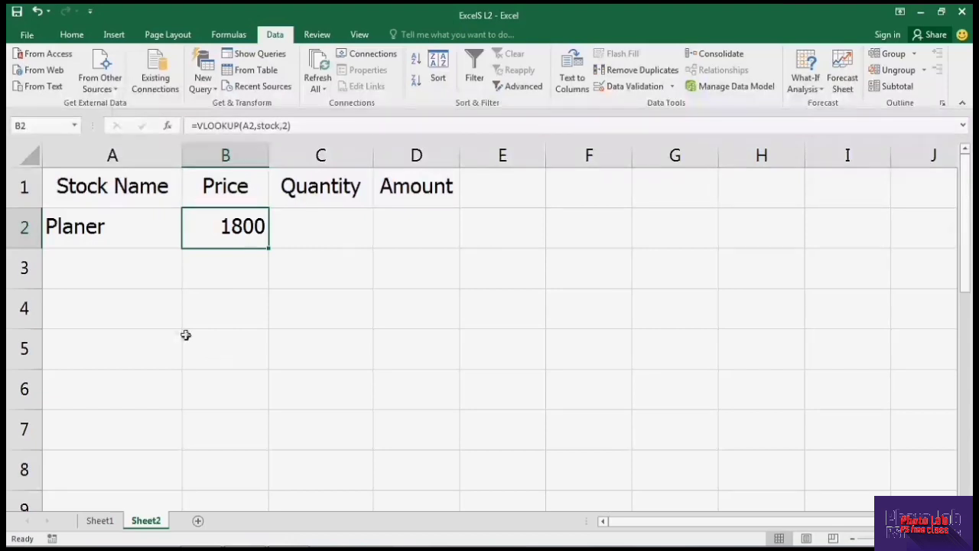
left_click(159, 277)
left_click(207, 286)
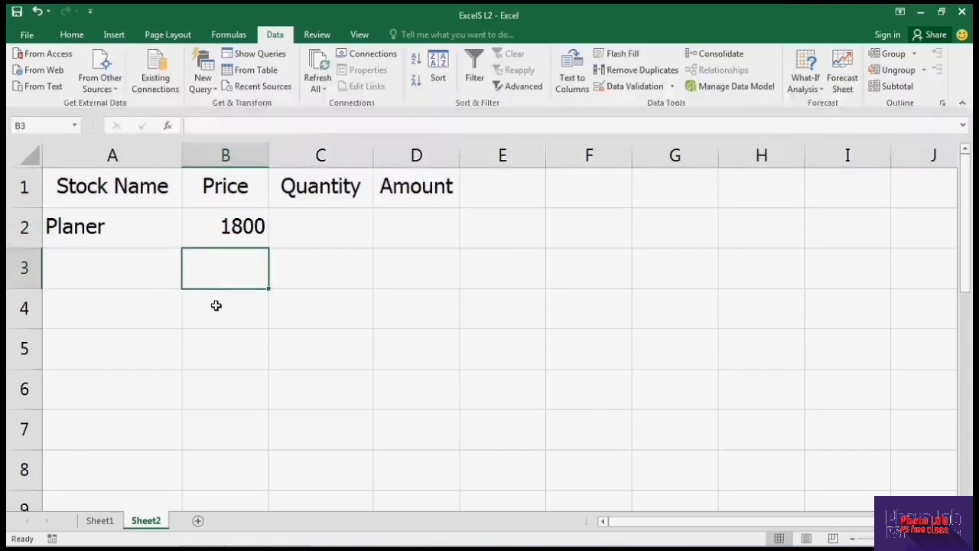